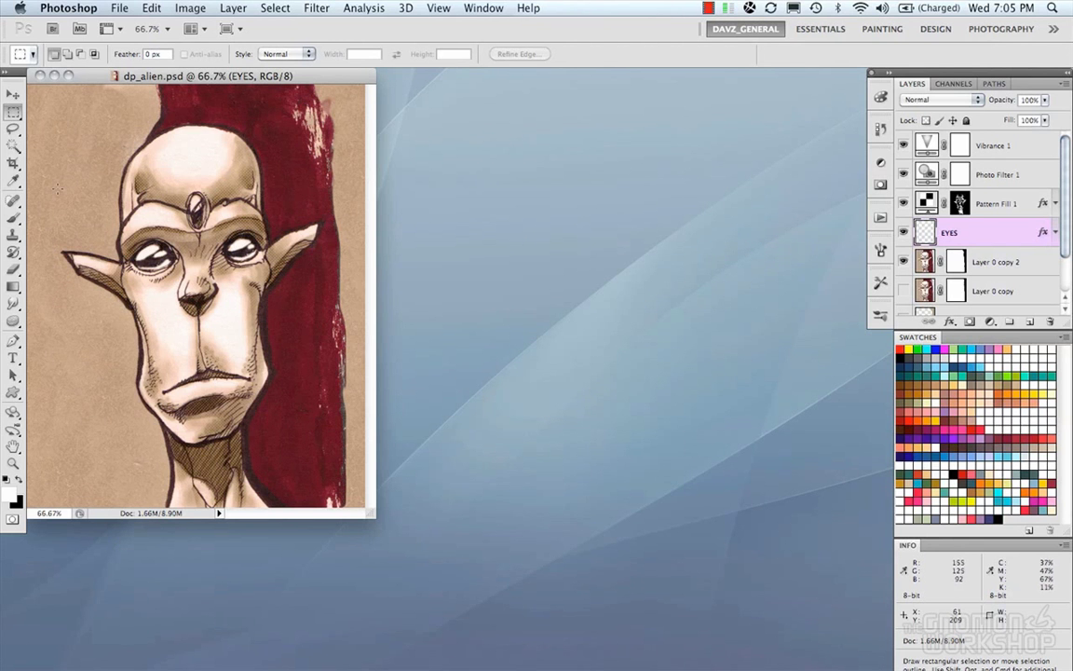
Step: Duplicate the illustration as a new document named dp_alien copy
click(13, 375)
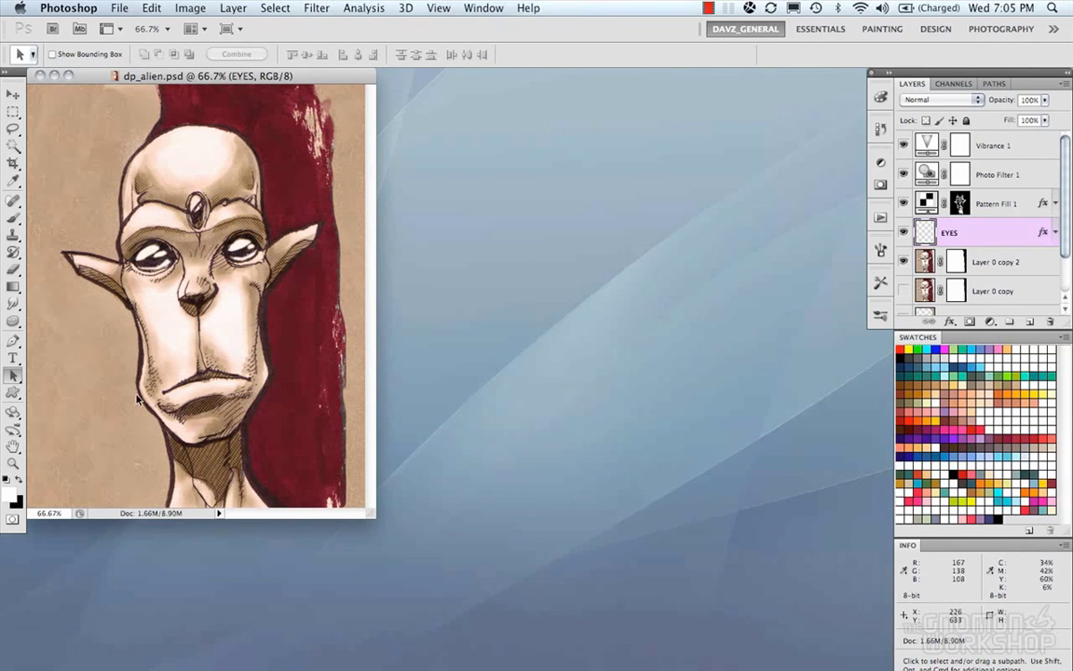
key(m)
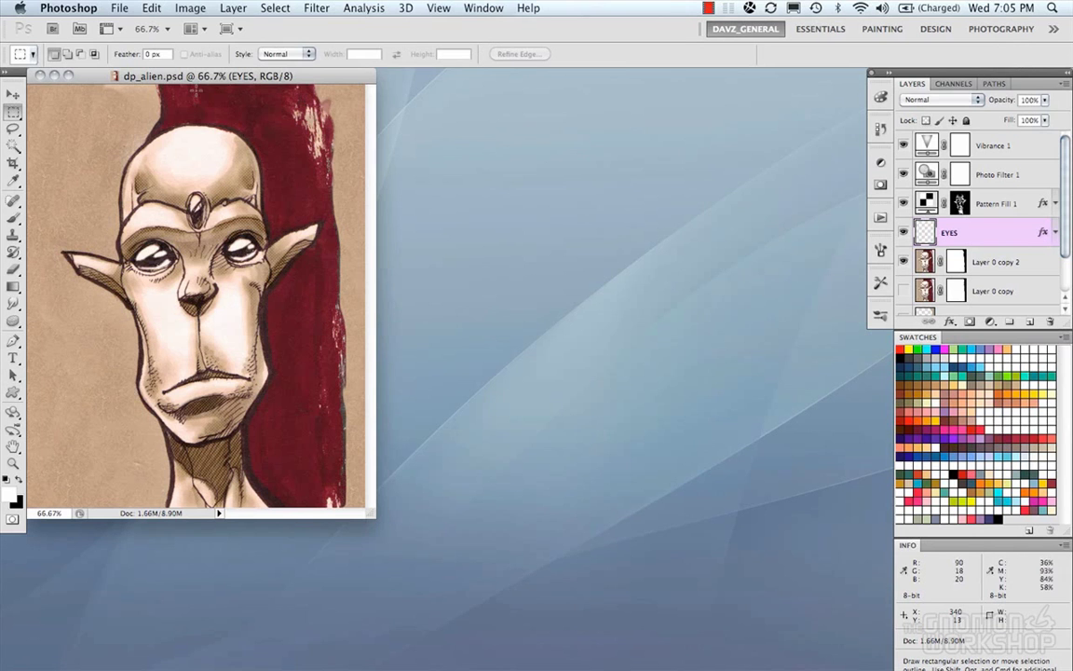
click(177, 7)
mouse_move(197, 53)
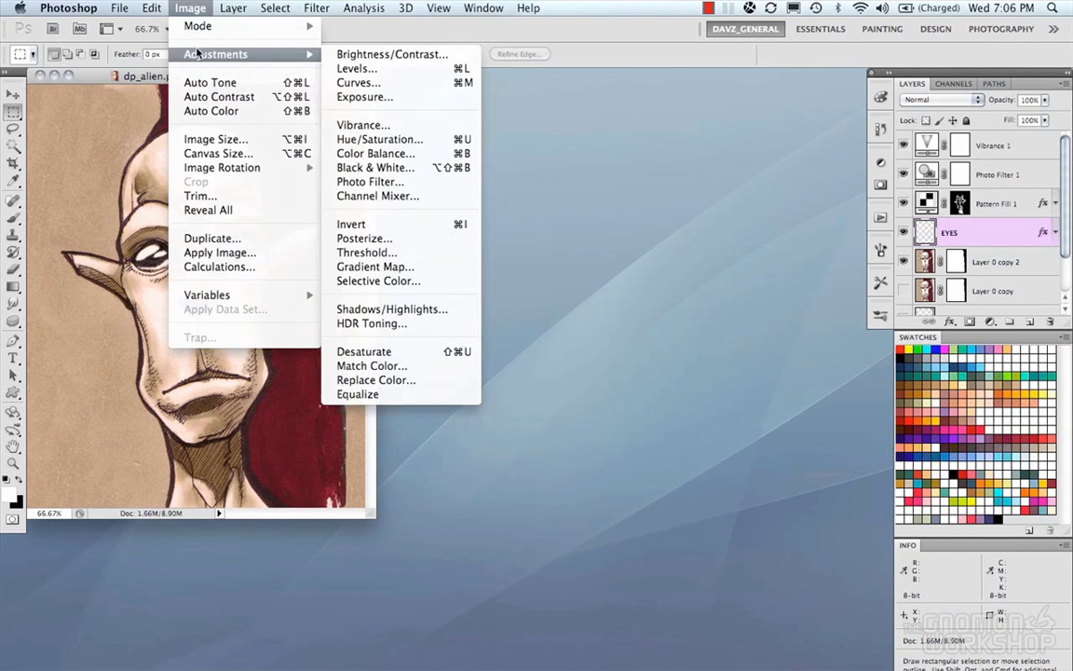
click(212, 239)
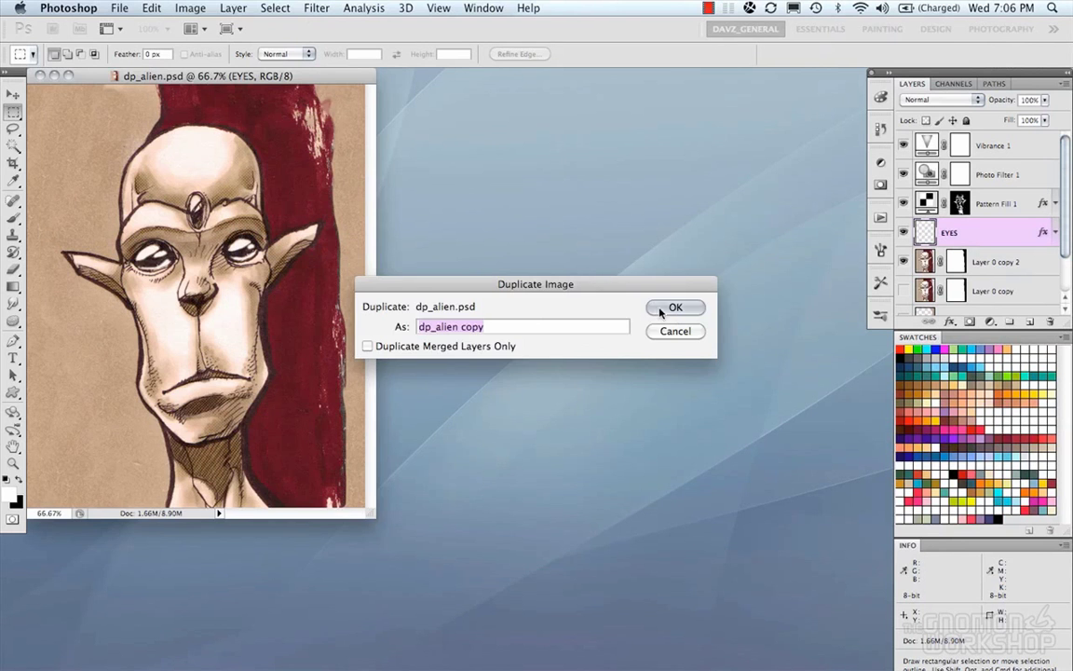
click(676, 307)
Step: Place the copy's window beside the original and flatten it, discarding hidden layers
drag(275, 75, 631, 126)
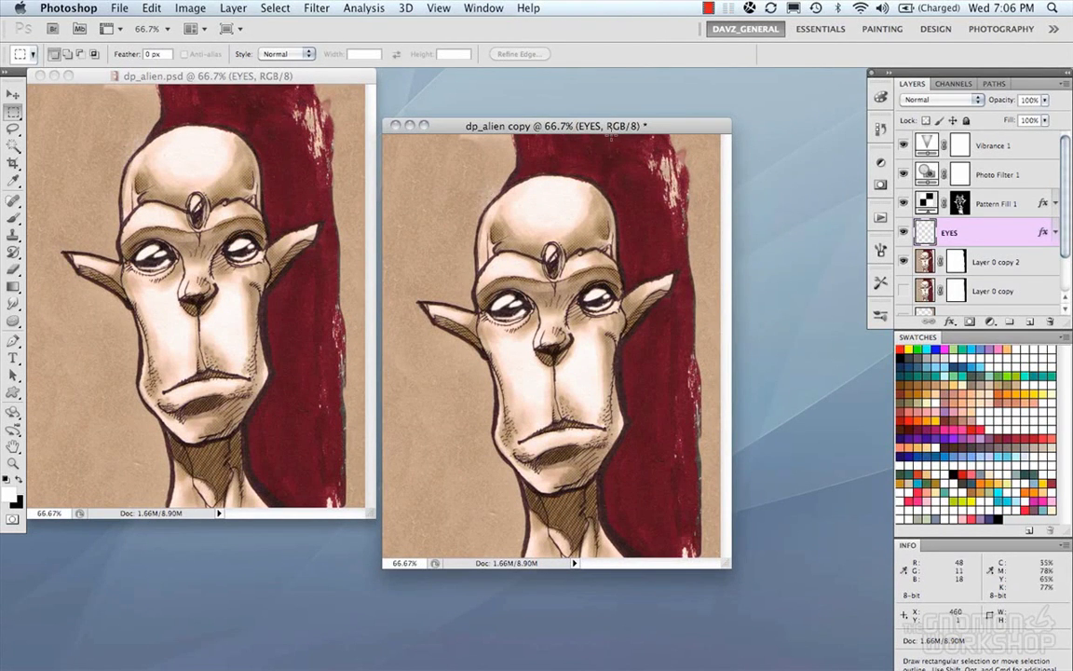
drag(554, 125, 568, 125)
click(1069, 85)
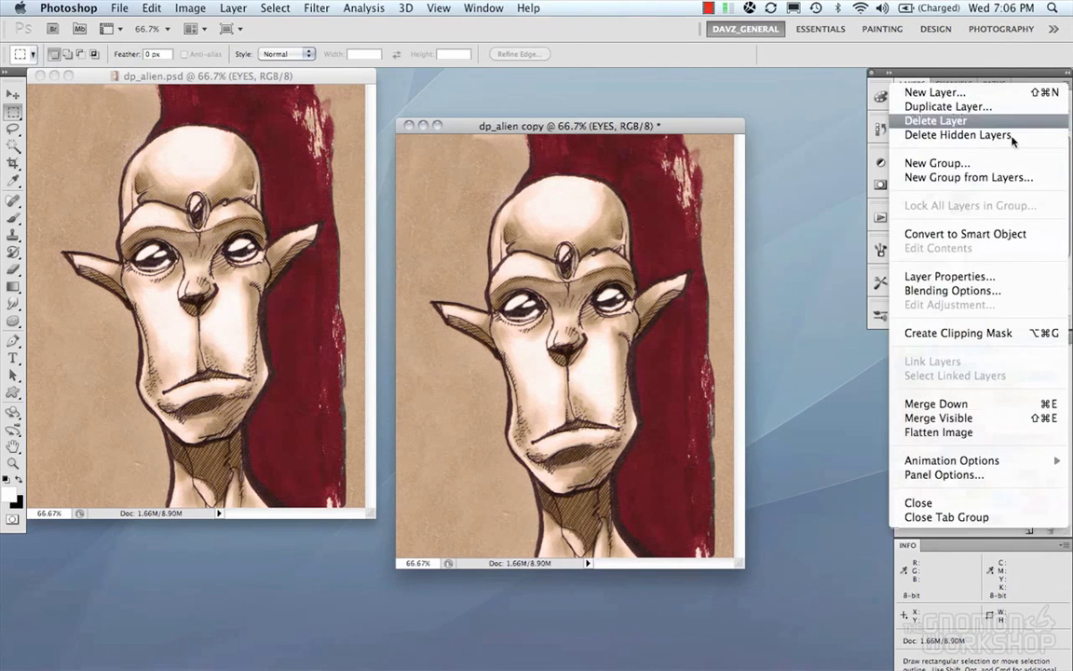
click(938, 432)
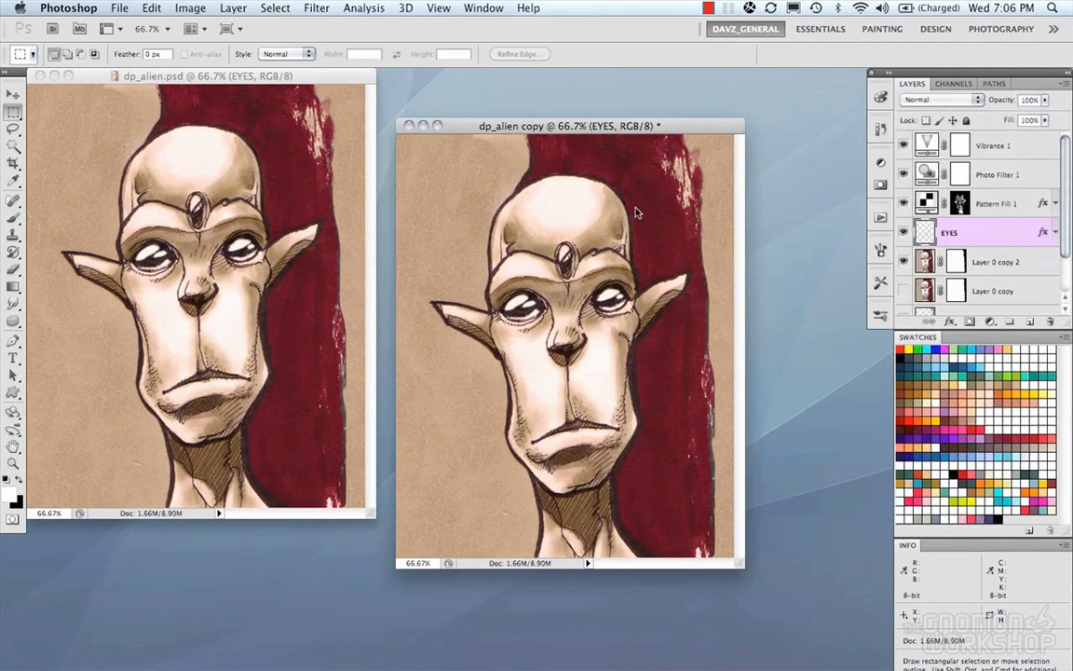
click(624, 246)
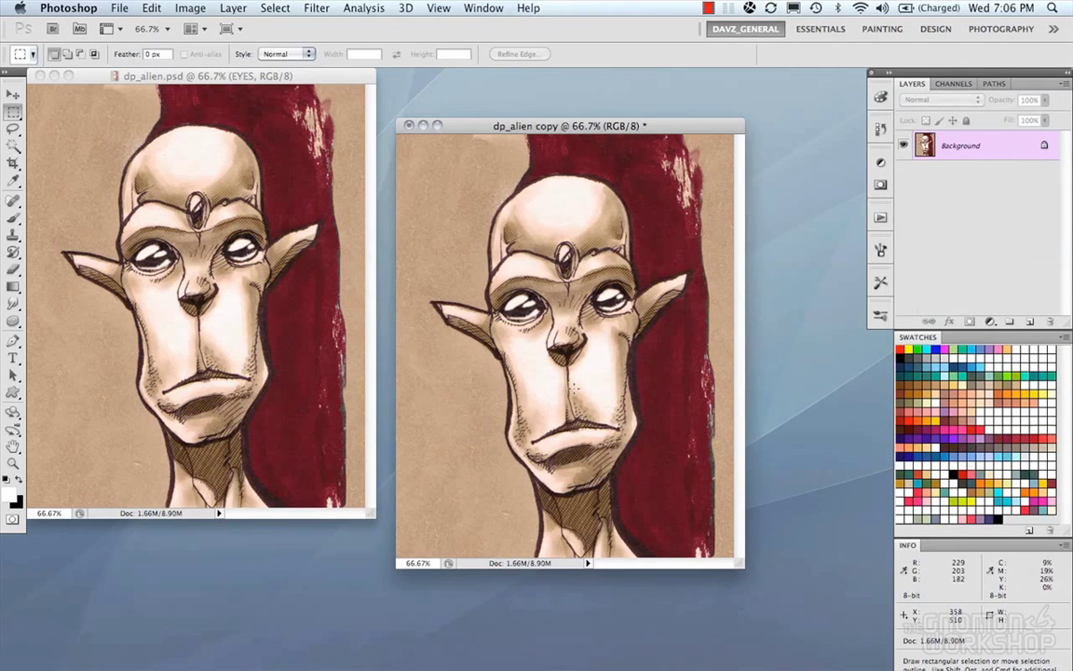
Step: Enlarge the copy's window and copy a blank lower-left paper strip rightward over the drawing
drag(744, 561, 838, 631)
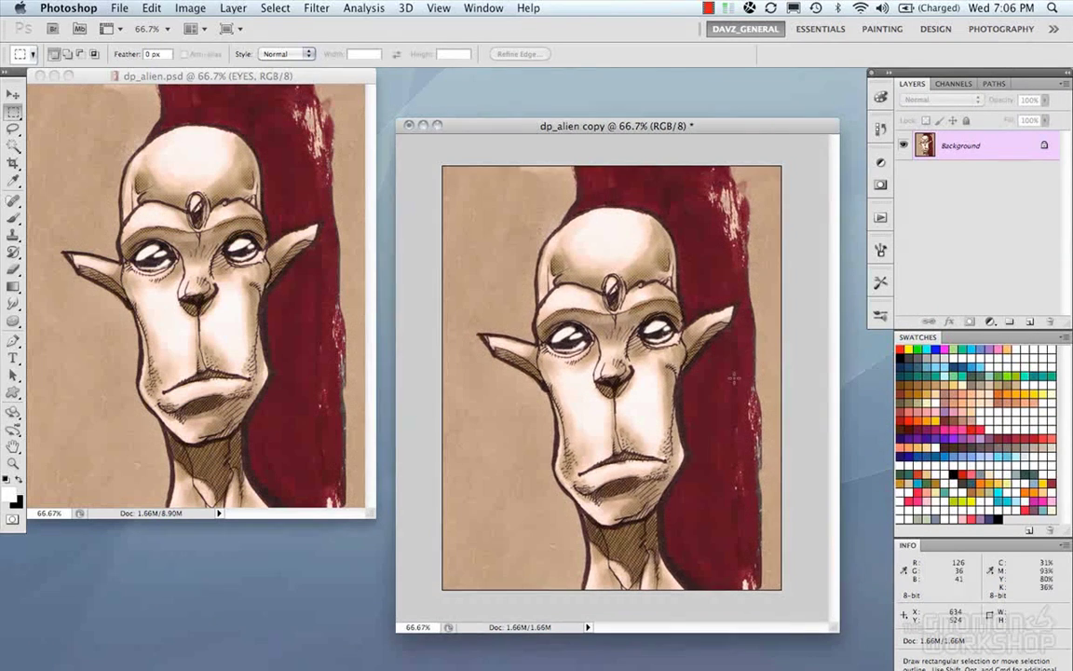
drag(503, 127, 498, 121)
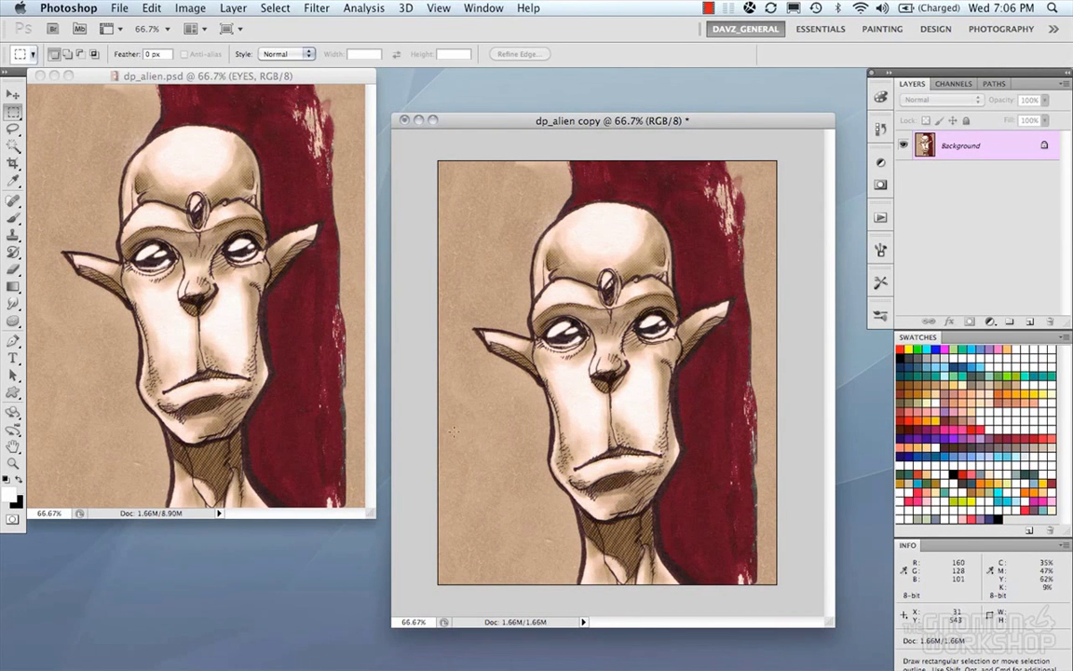
drag(437, 399, 534, 584)
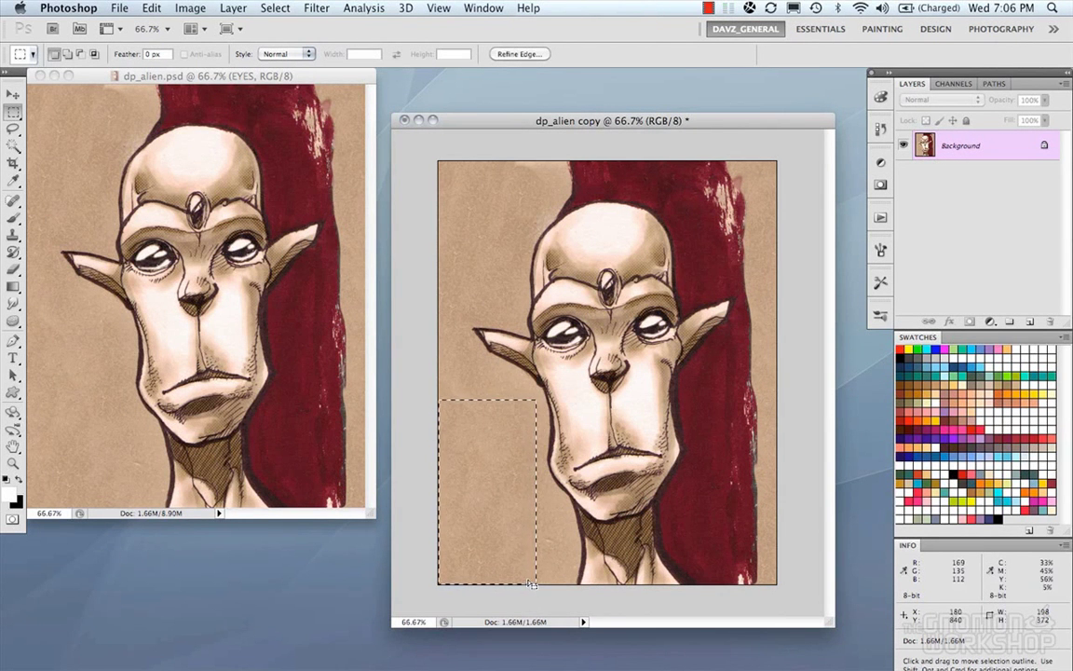
drag(492, 532, 731, 530)
click(794, 466)
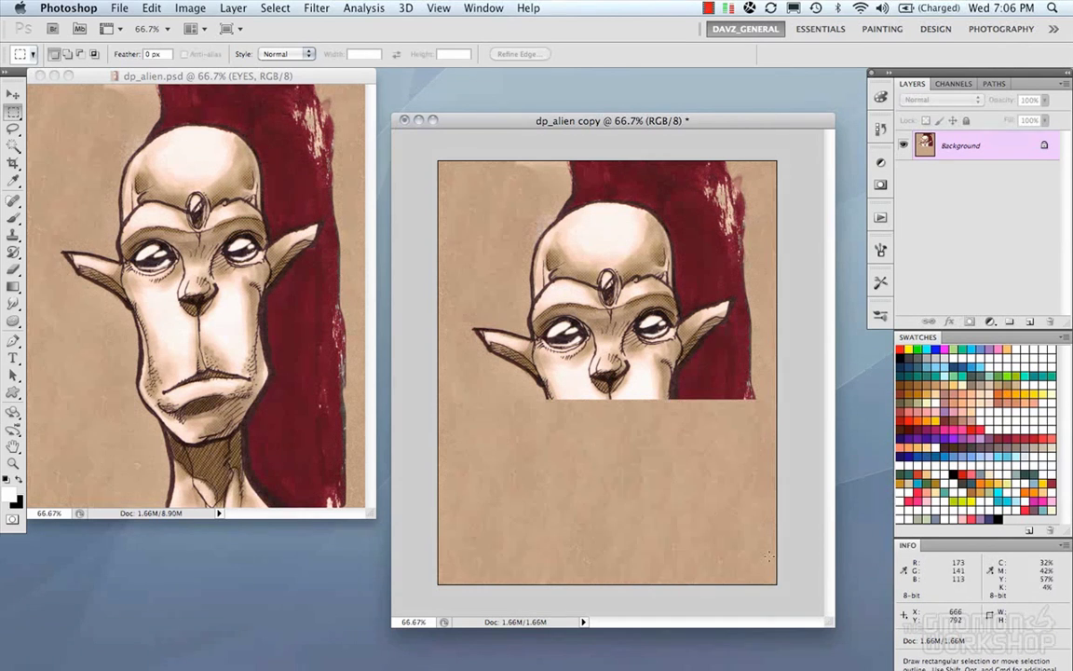
drag(784, 587, 401, 416)
Step: Copy a blank top-left paper patch over the top of the alien's head
drag(438, 161, 509, 270)
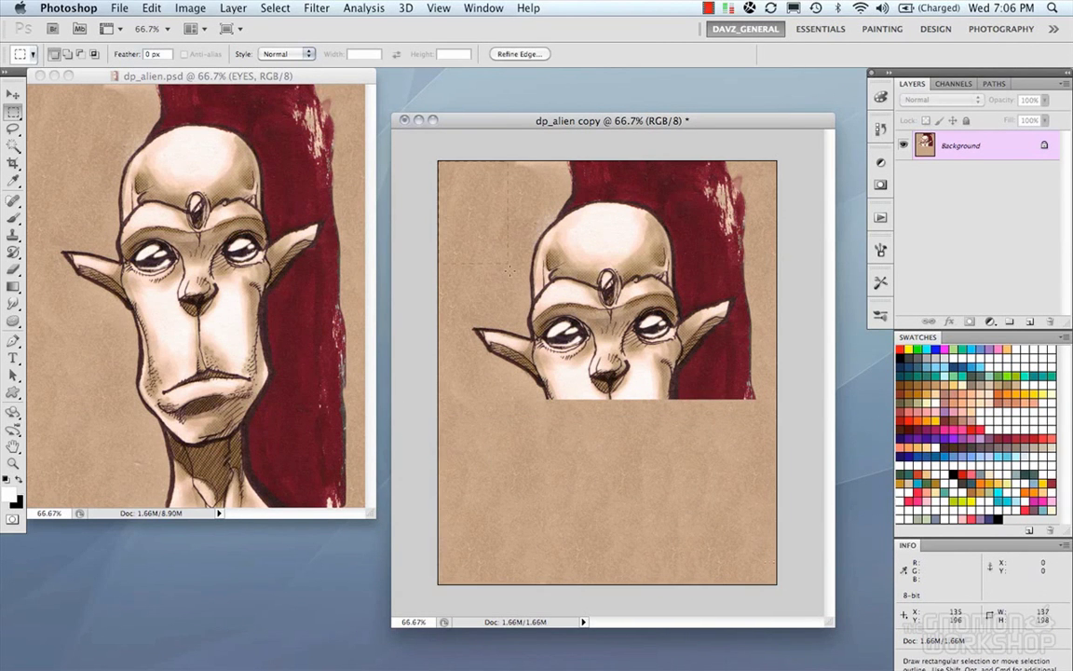
drag(515, 314, 516, 315)
drag(486, 250, 714, 247)
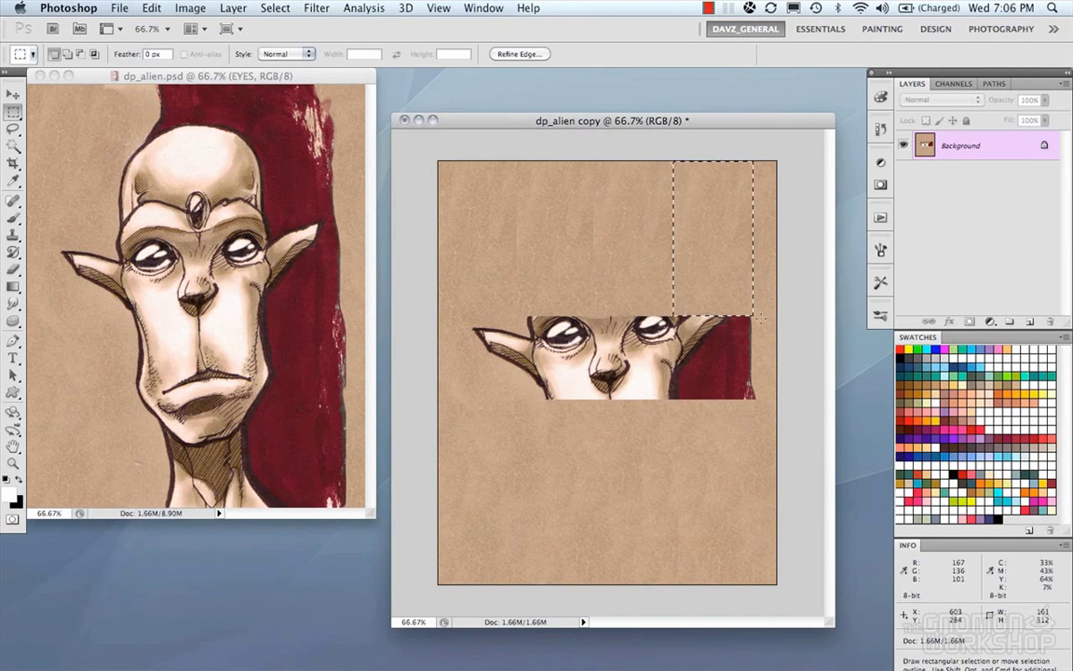
click(571, 402)
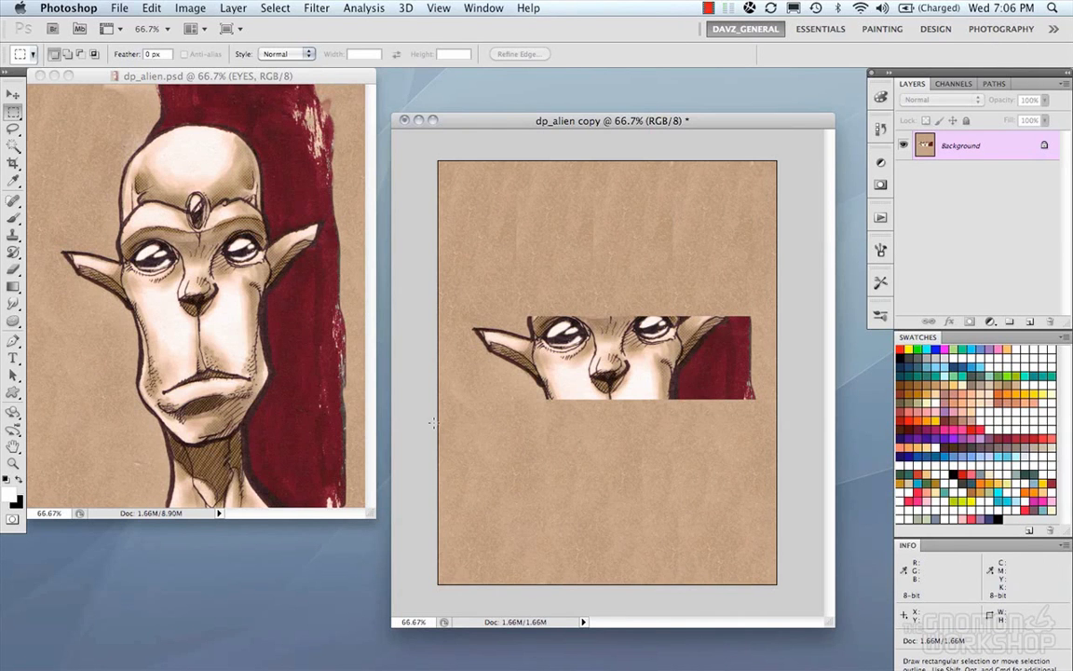
Step: Copy the lower blank paper area up over the eye strip, then deselect
drag(432, 423, 781, 595)
drag(638, 517, 634, 375)
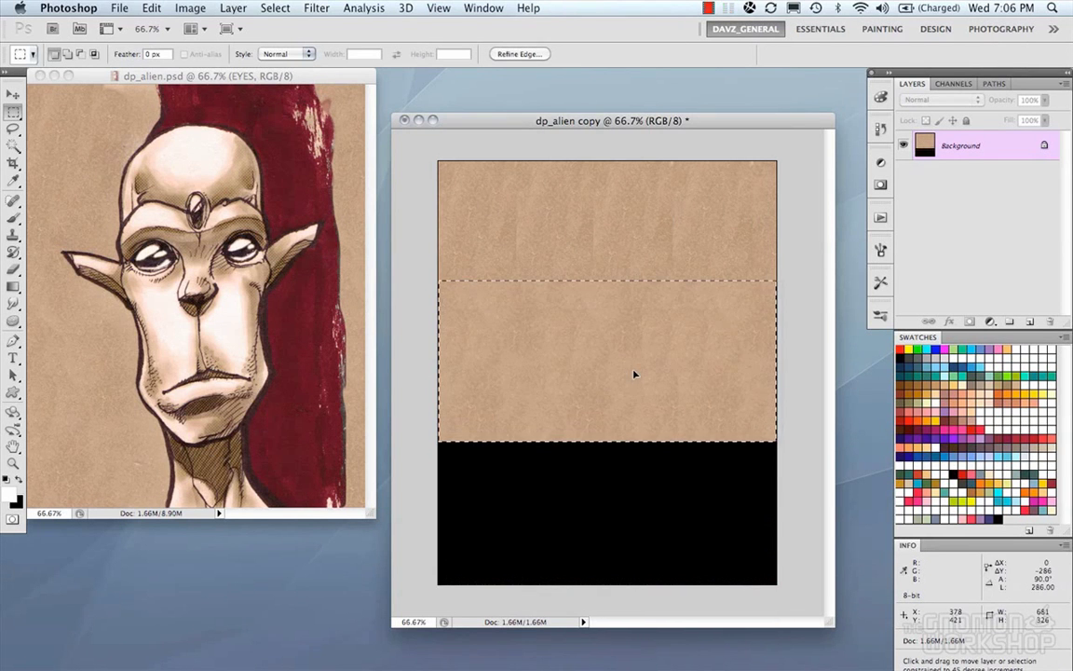
key(super+z)
drag(634, 455, 634, 329)
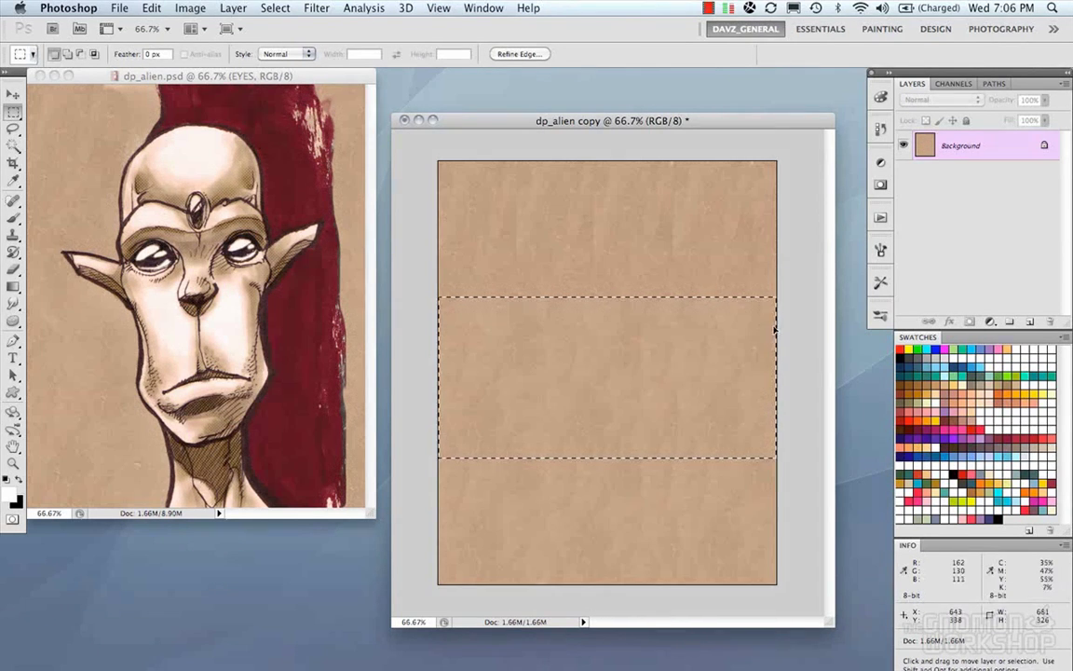
key(super+d)
Step: Clone paper texture over the patch seams with the Clone Stamp, then select the whole canvas
key(s)
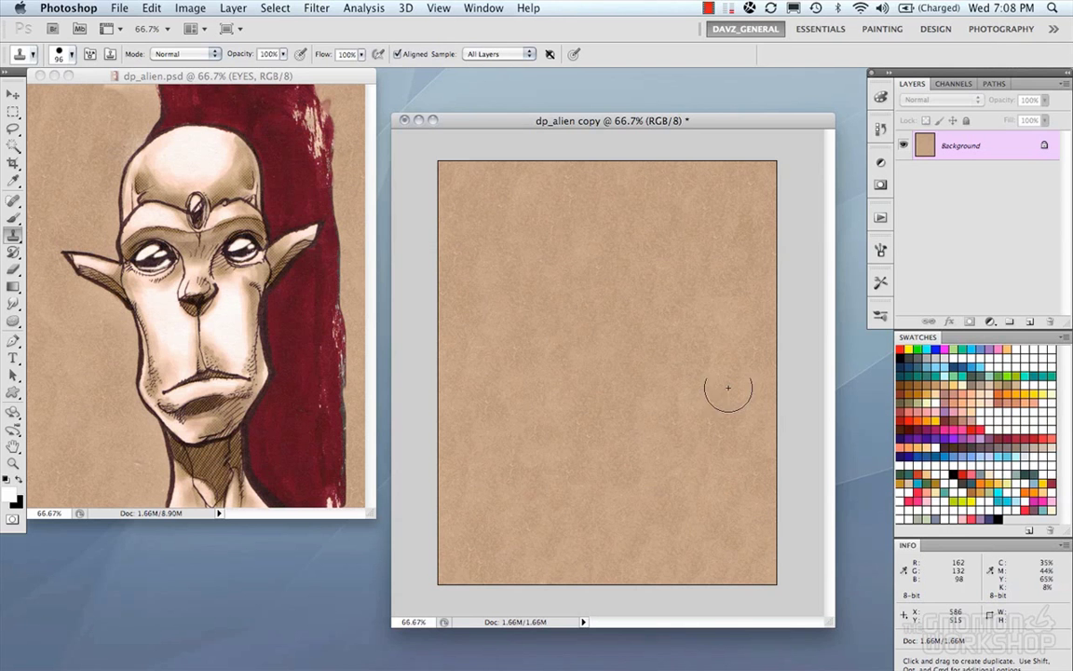
key(super+a)
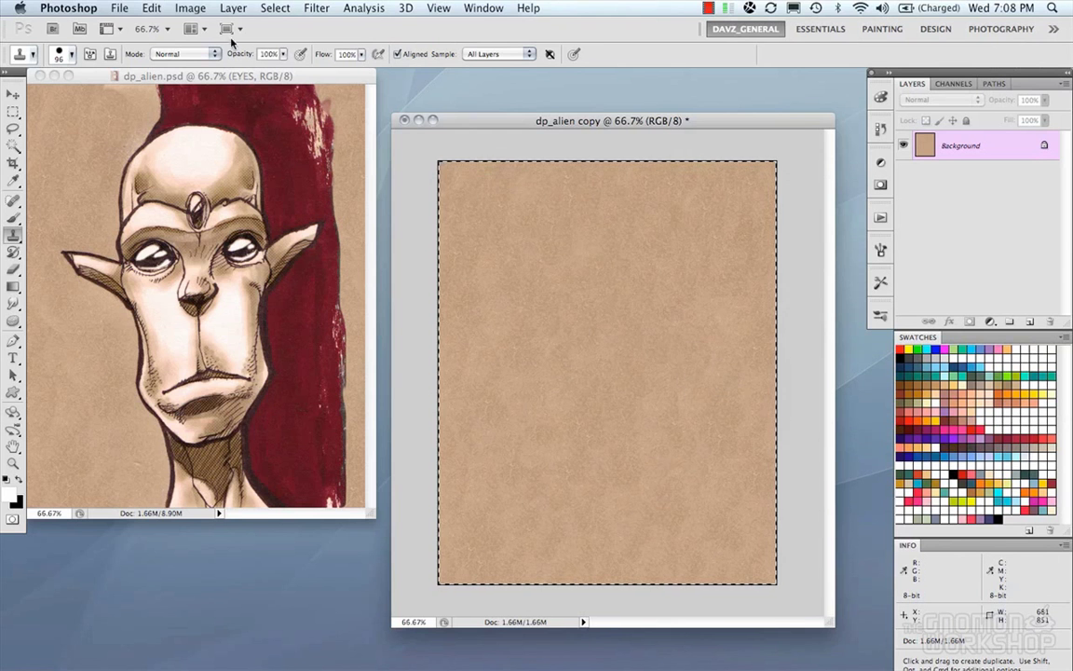
Step: Define the selected canvas as a pattern named Brown Paper
click(151, 8)
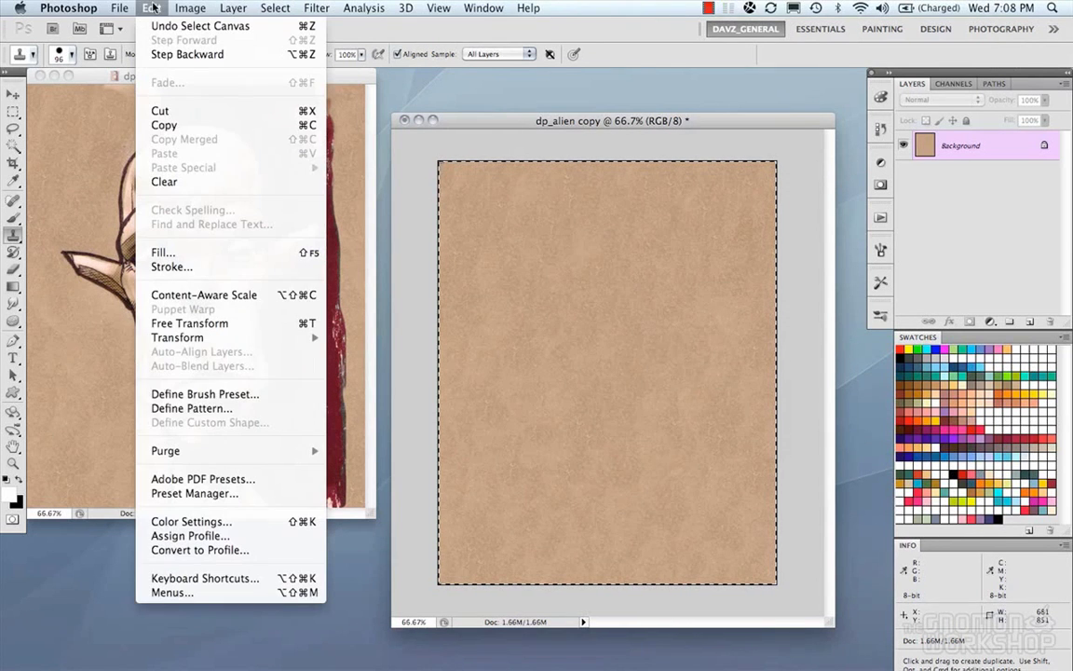
click(214, 408)
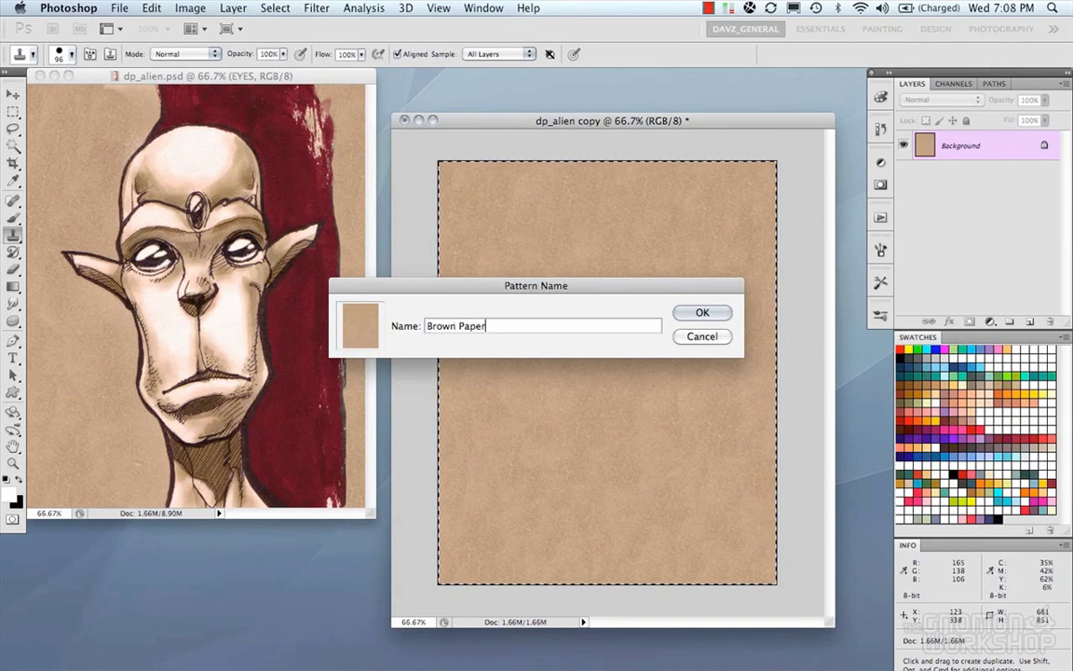
key(Return)
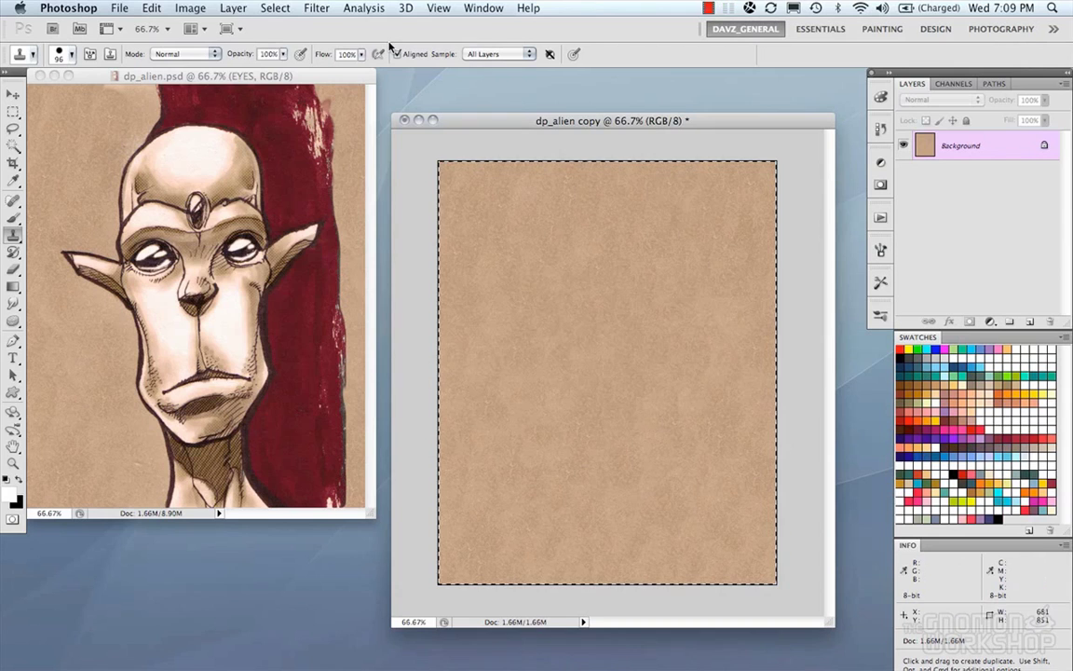
Step: Open the General preferences and close them without changes
click(194, 7)
click(198, 6)
key(i)
key(super+k)
click(151, 8)
Step: Confirm Brown Paper (681×851 RGB) among the Preset Manager's patterns, then deselect the canvas
click(238, 494)
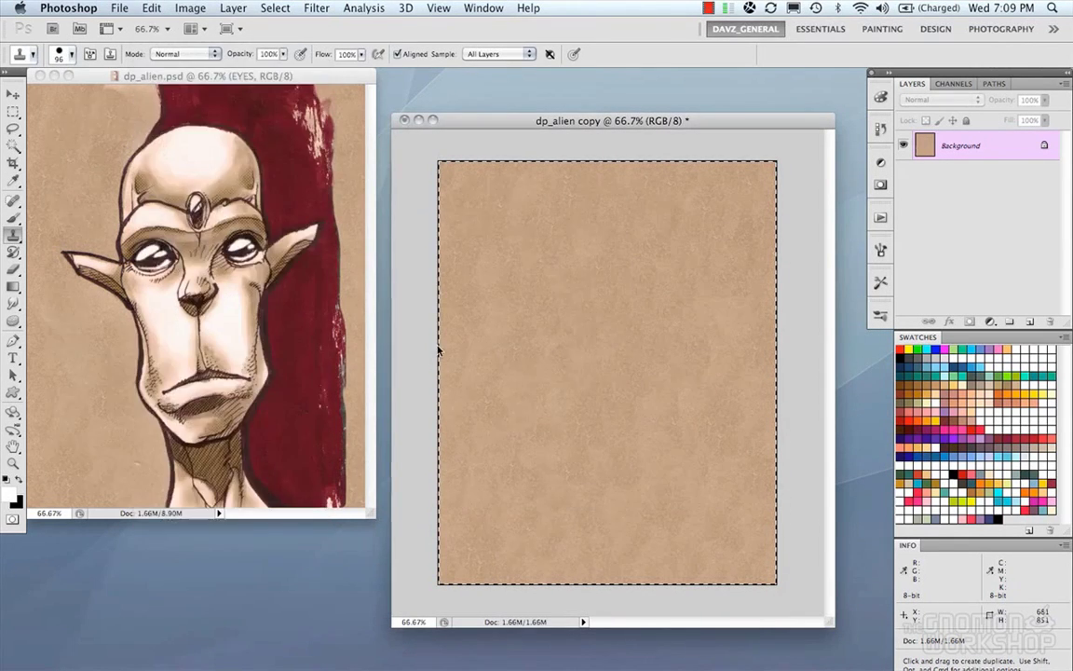
click(176, 104)
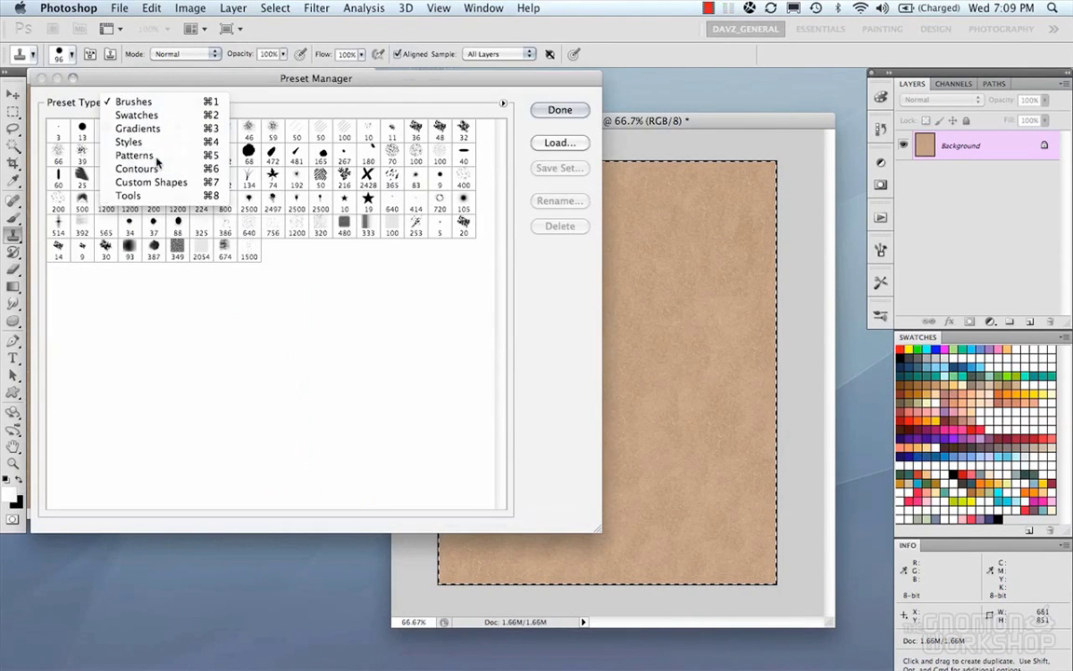
click(149, 152)
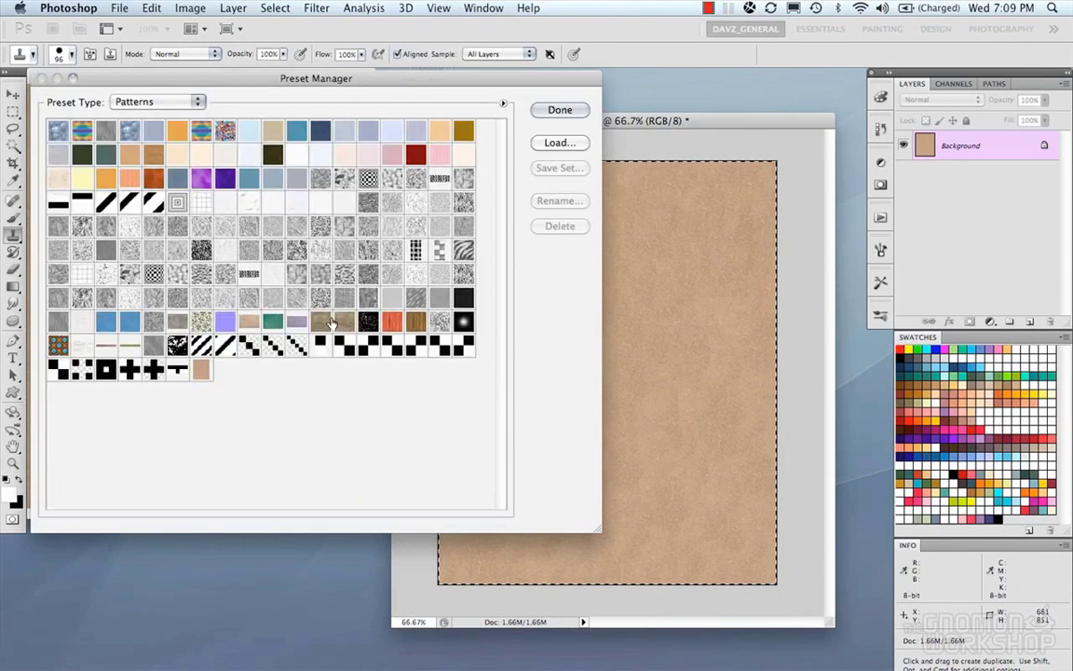
click(200, 370)
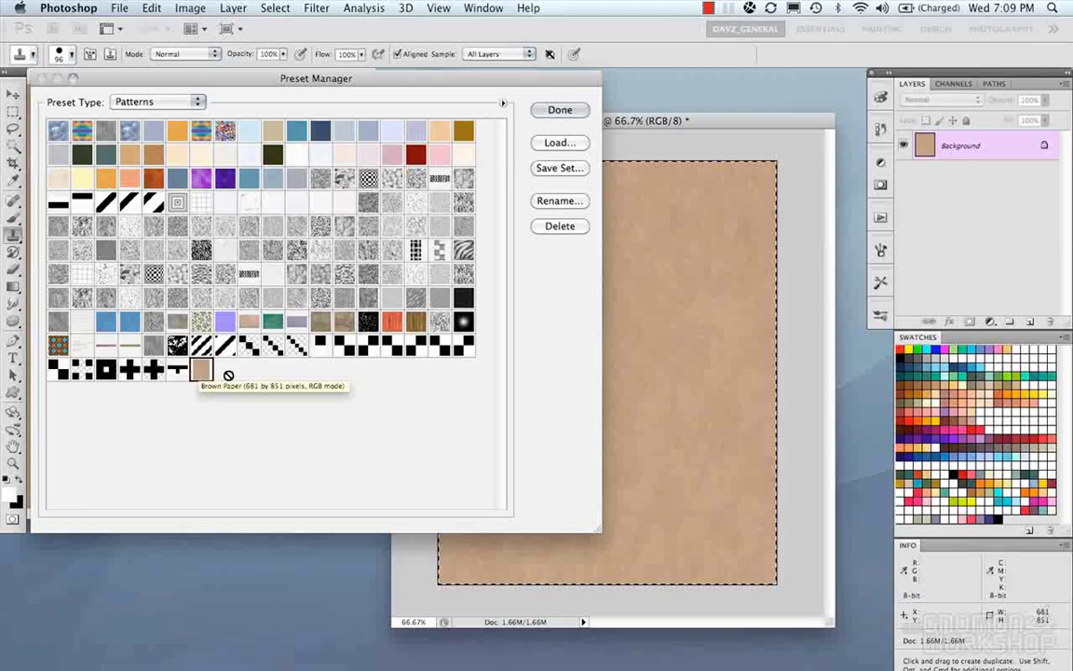
click(557, 110)
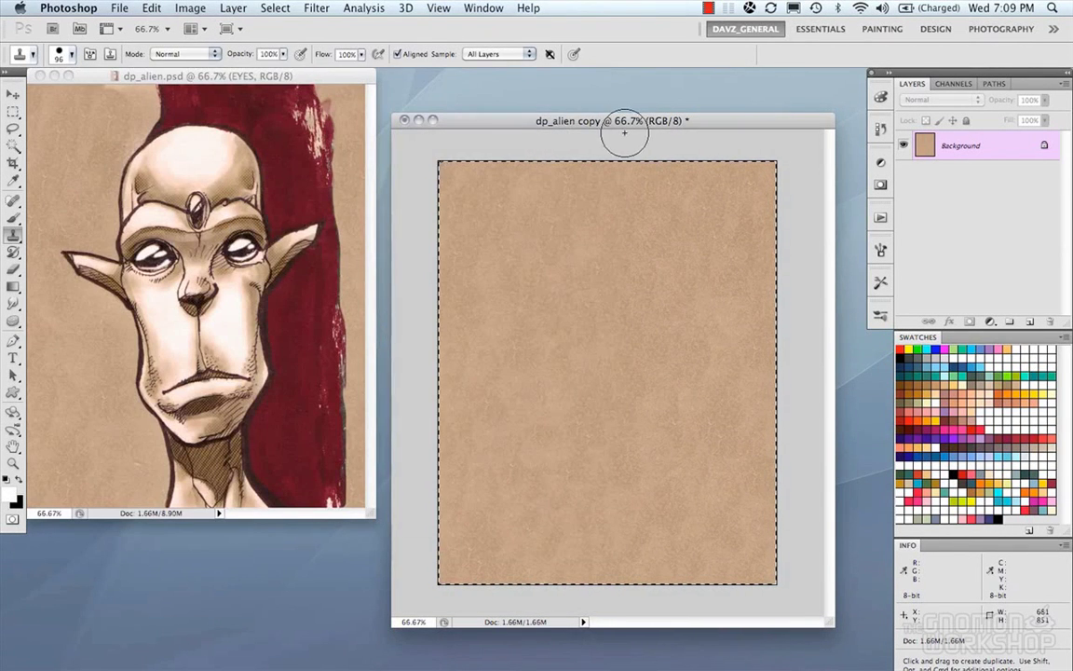
key(m)
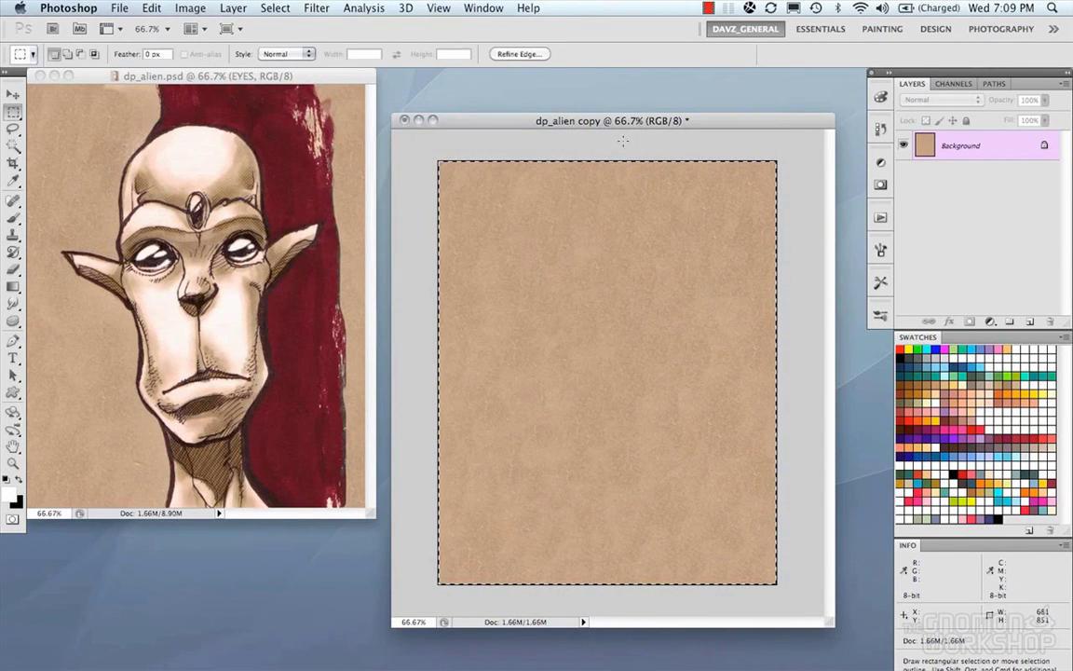
click(737, 168)
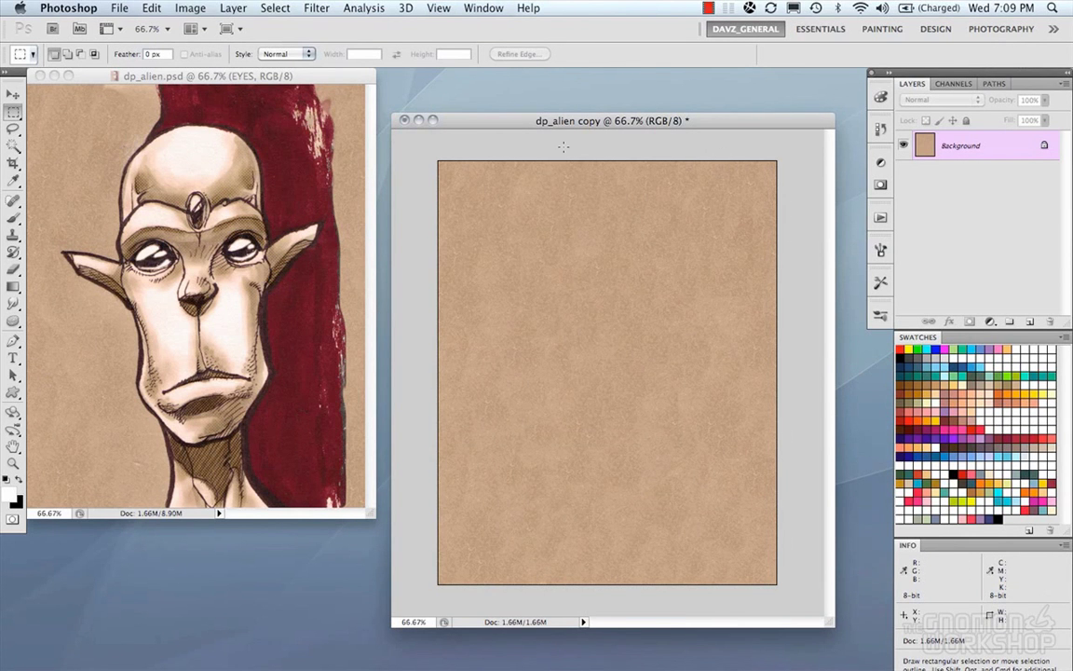
Step: Add a tan paper Pattern Fill layer at 50% scale and toggle its visibility to compare
click(995, 323)
click(922, 342)
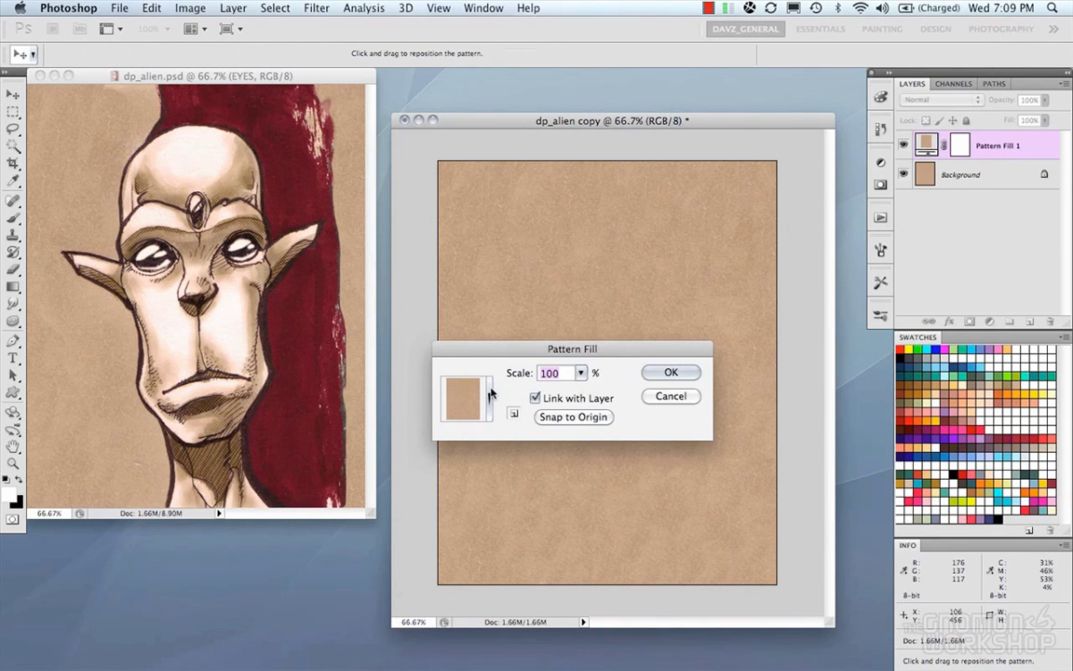
drag(641, 351, 473, 307)
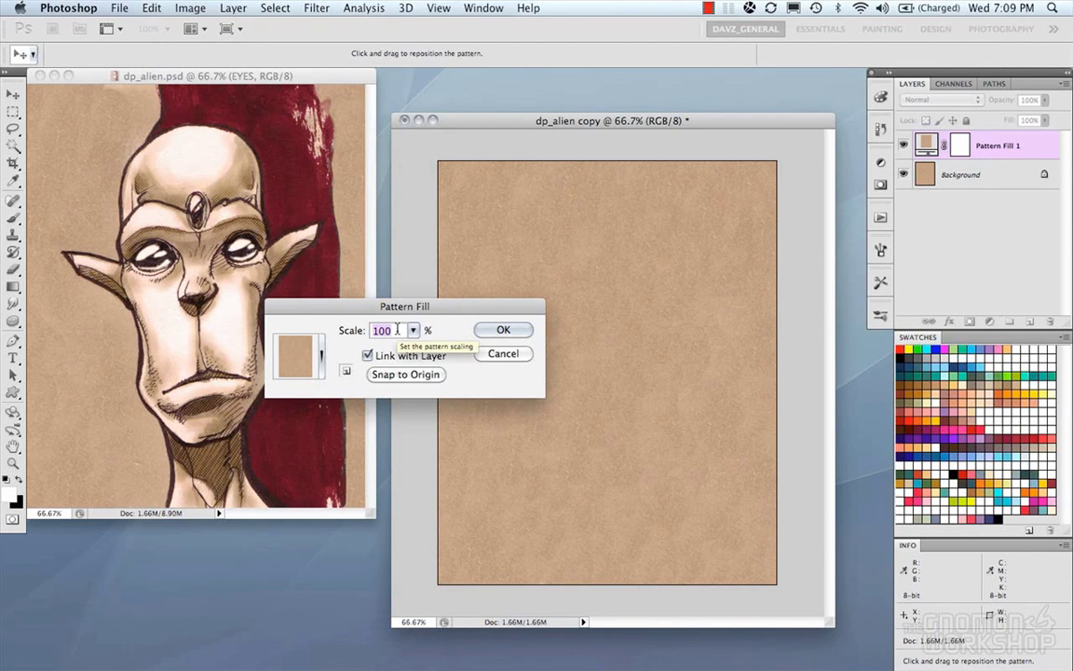
drag(405, 309, 315, 361)
click(292, 382)
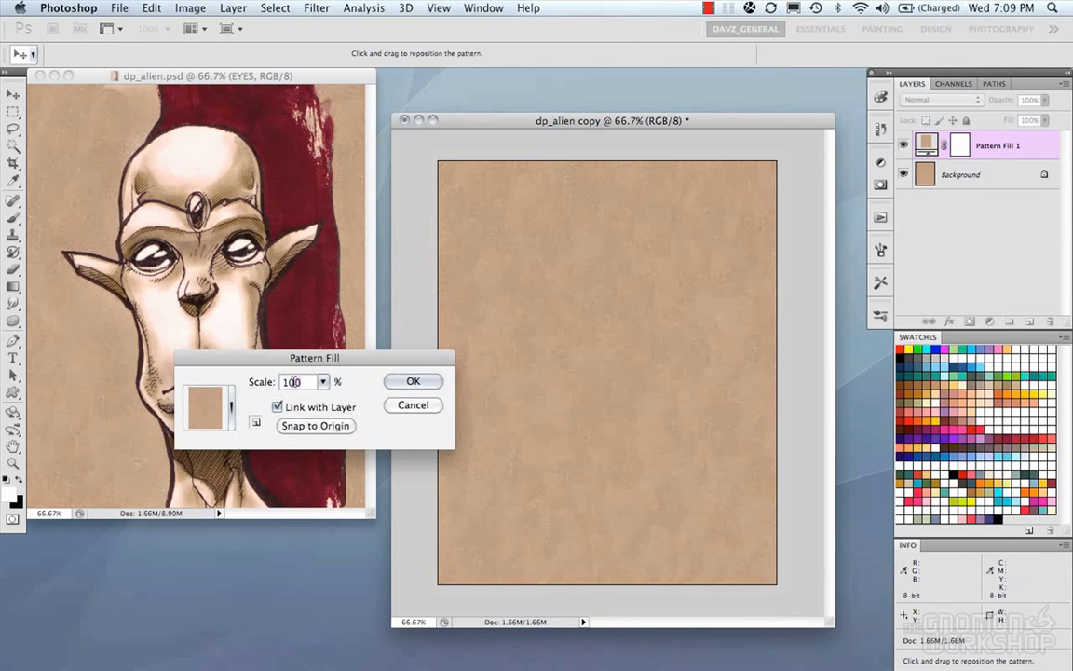
text(5)
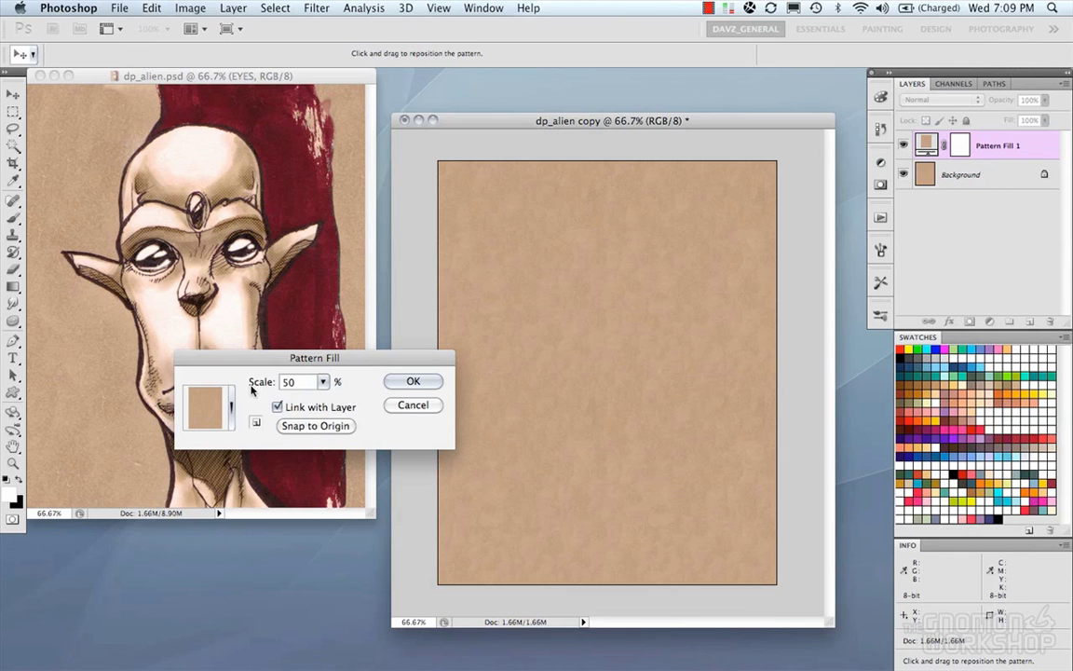
text(0)
key(Return)
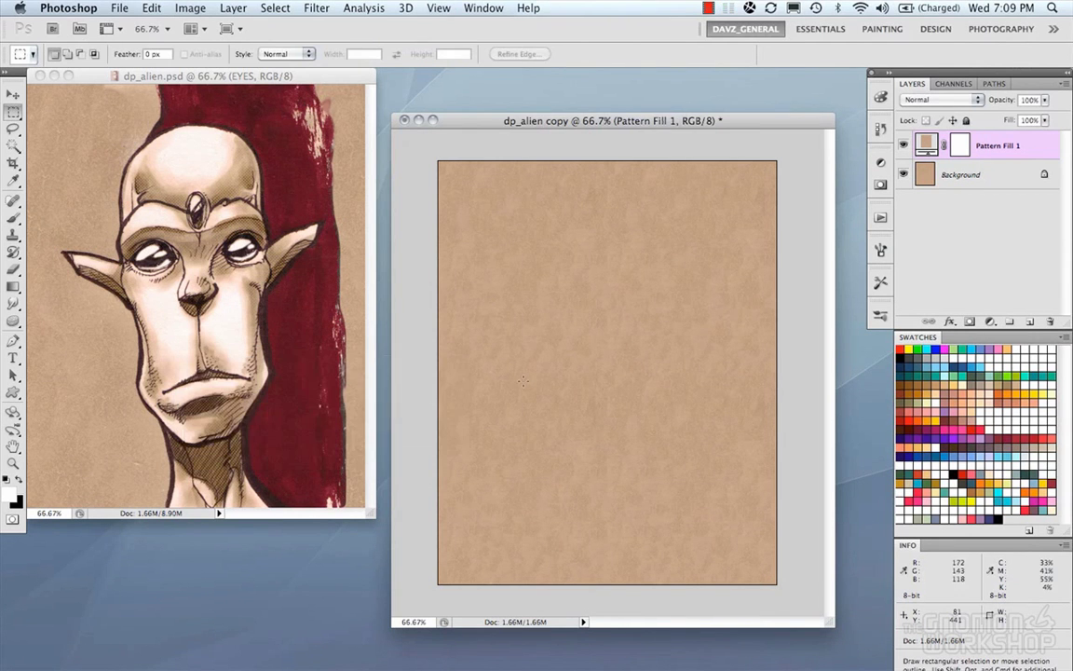
click(905, 147)
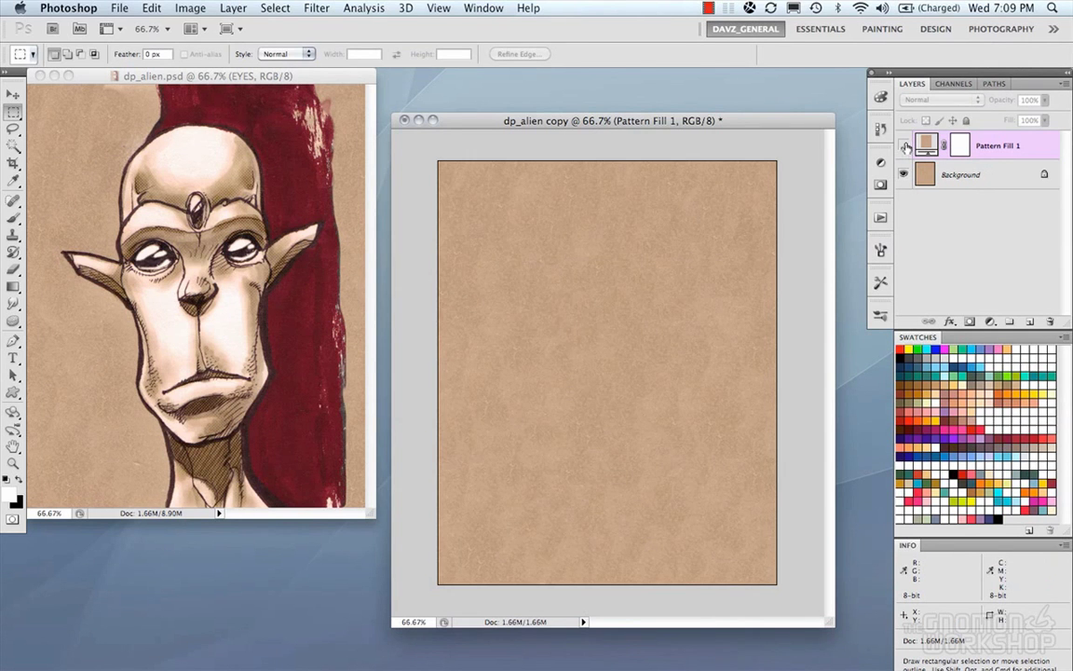
click(904, 147)
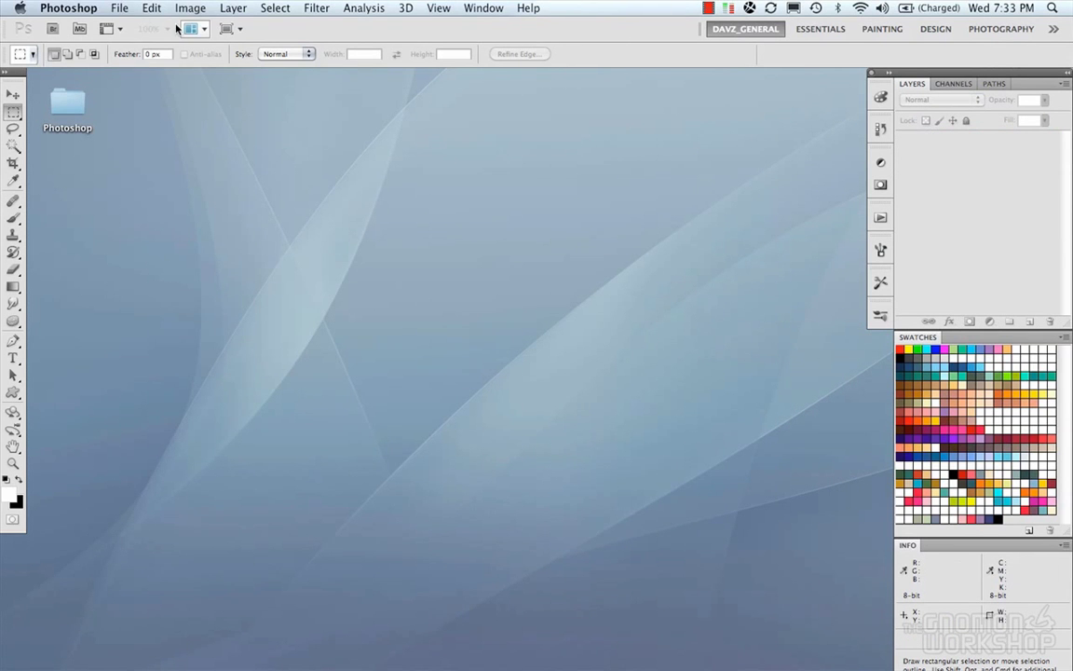
Step: Open dp_robo.psd from the recent files list
click(119, 9)
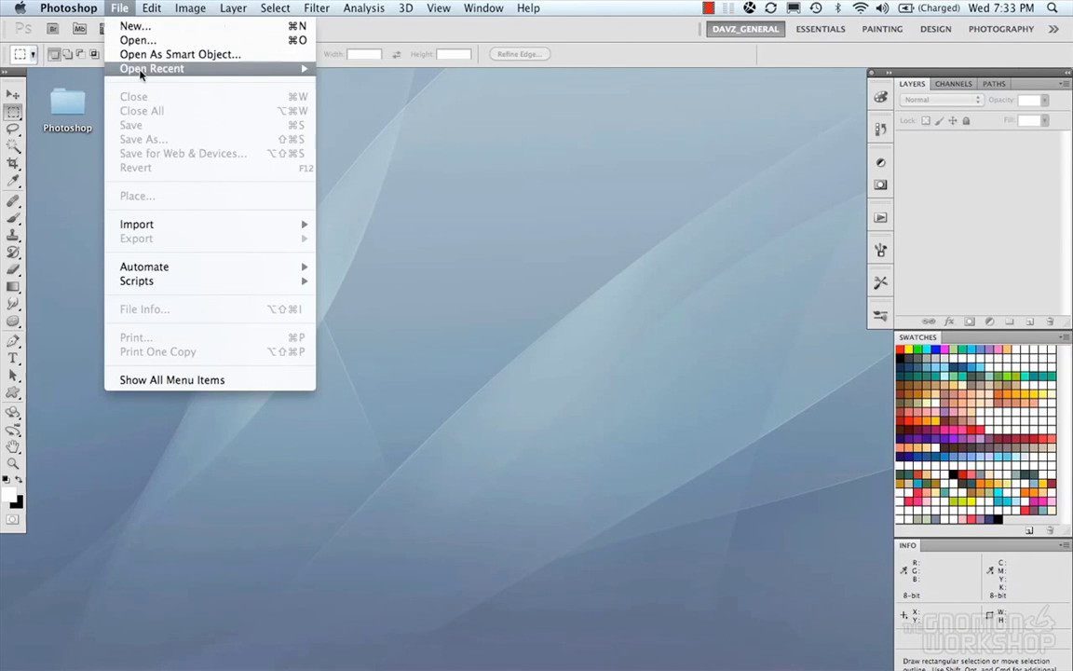
mouse_move(190, 68)
click(331, 65)
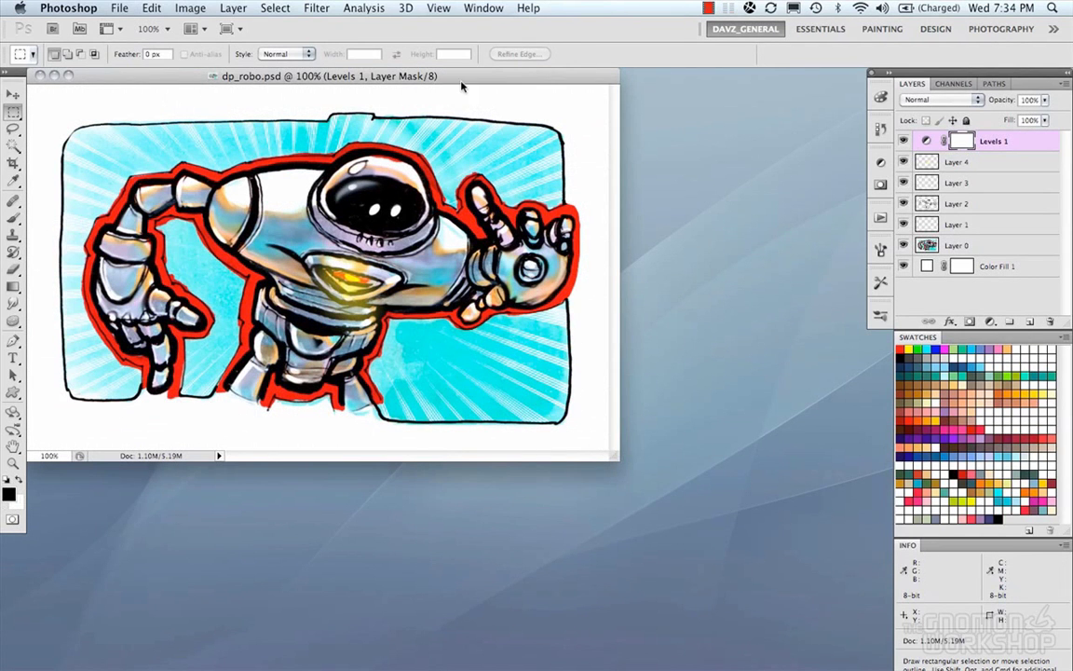
Step: Cover the robot with a tan paper Pattern Fill layer at 100% scale
click(992, 322)
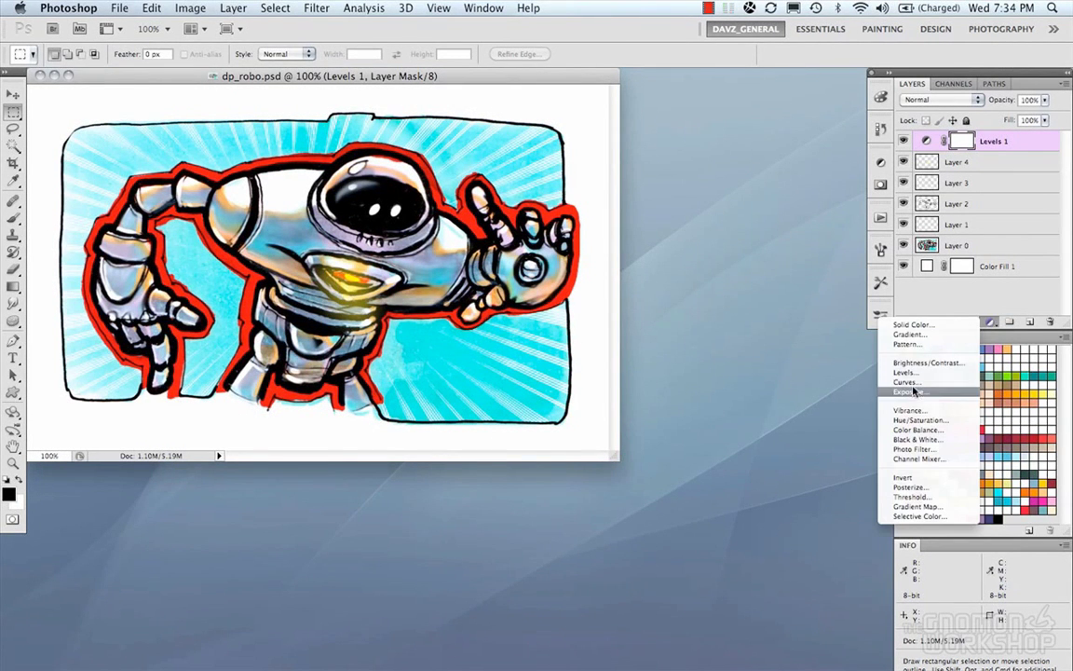
click(906, 344)
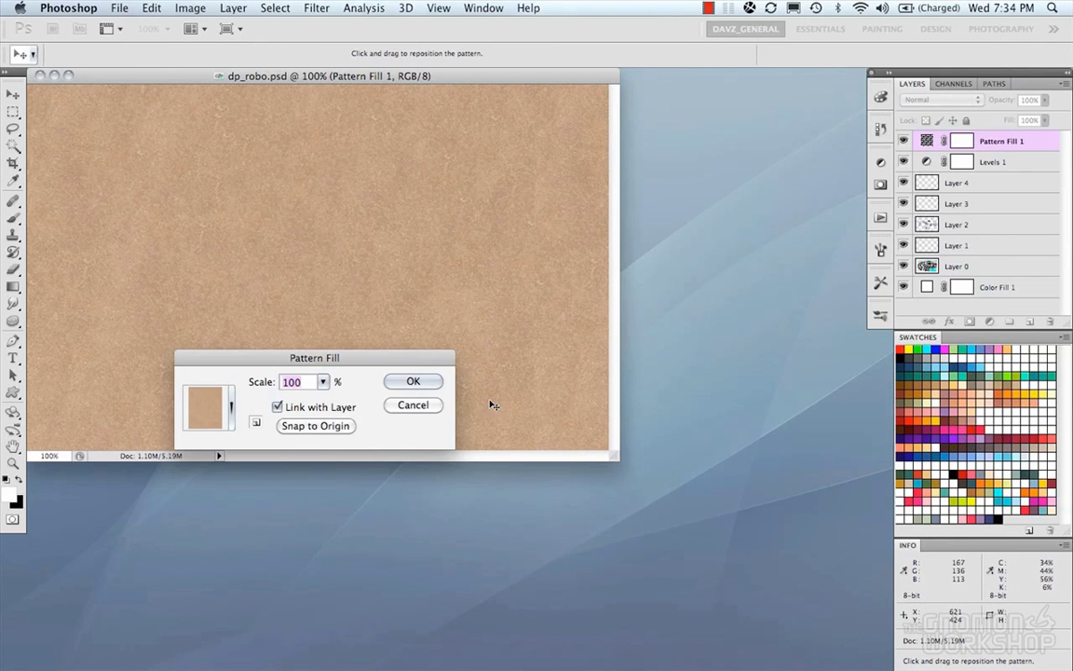
click(413, 381)
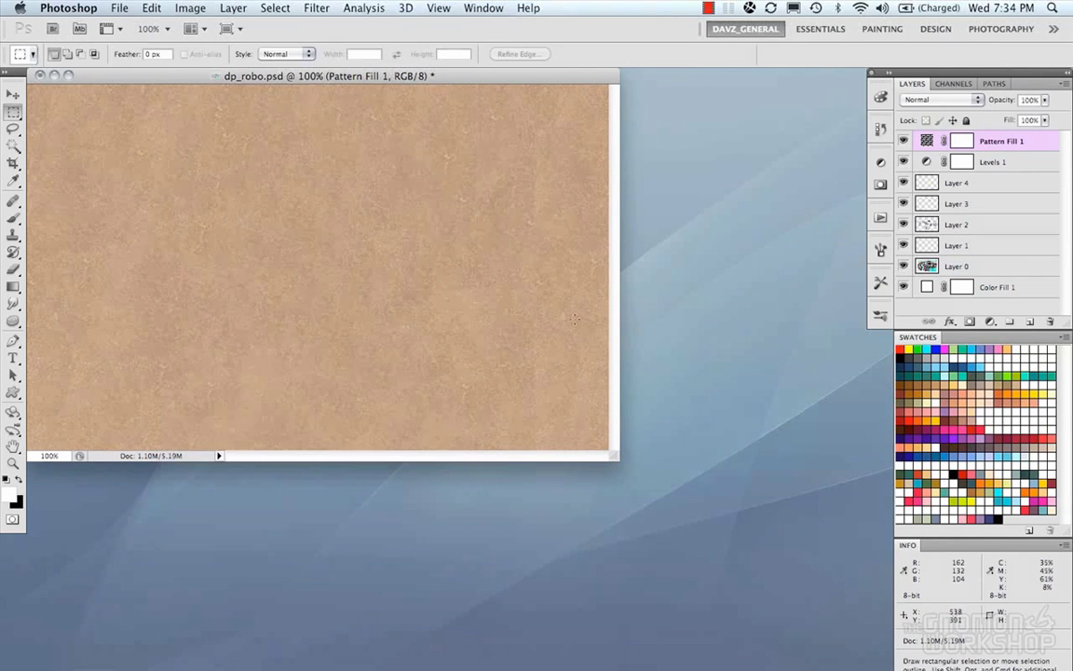
Step: Set Pattern Fill 1 to Multiply and toggle its visibility to compare
click(978, 99)
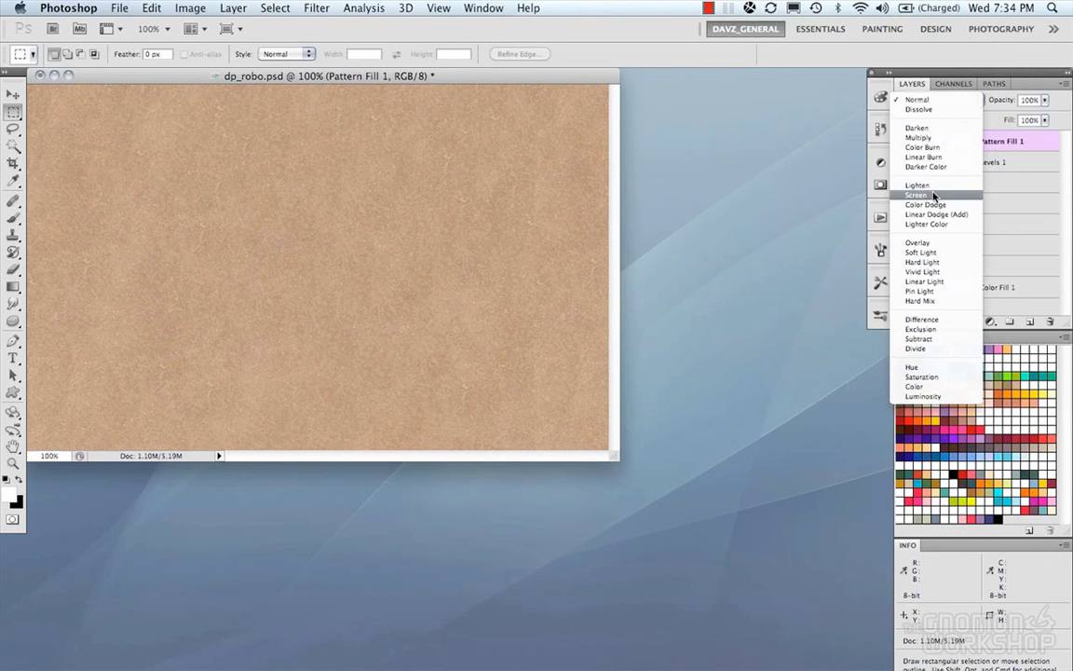
click(921, 137)
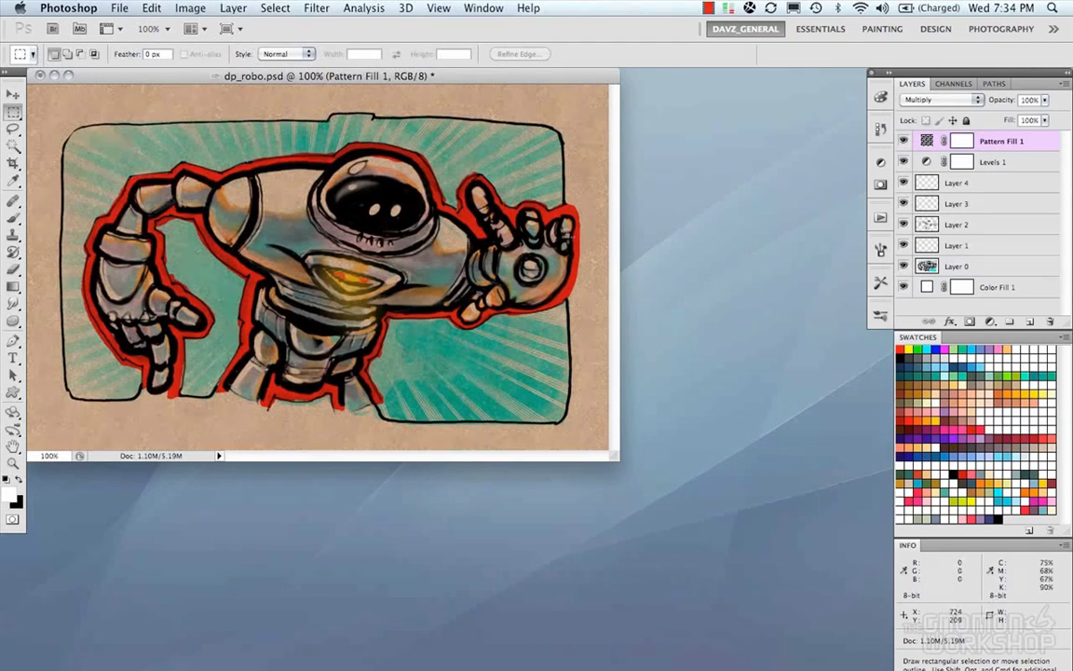
click(904, 142)
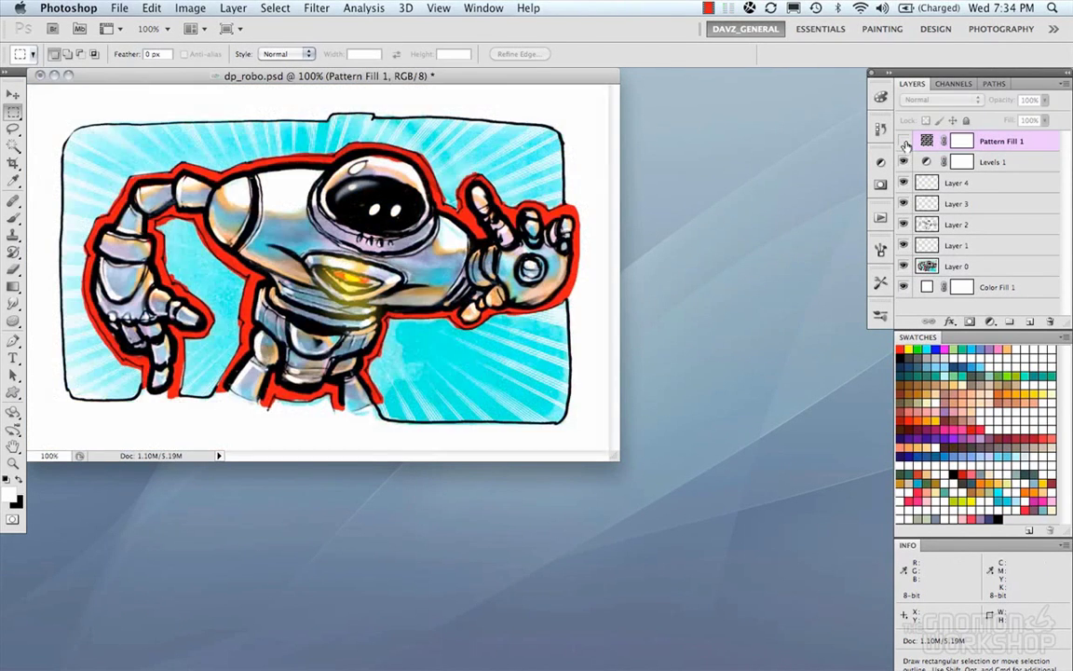
click(904, 142)
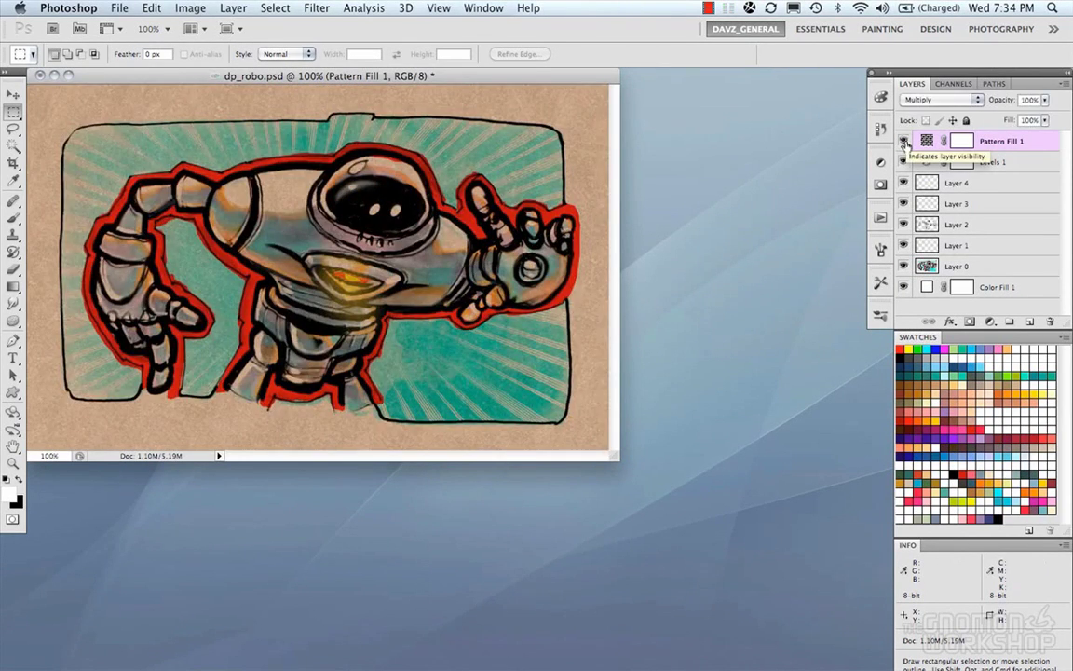
click(904, 142)
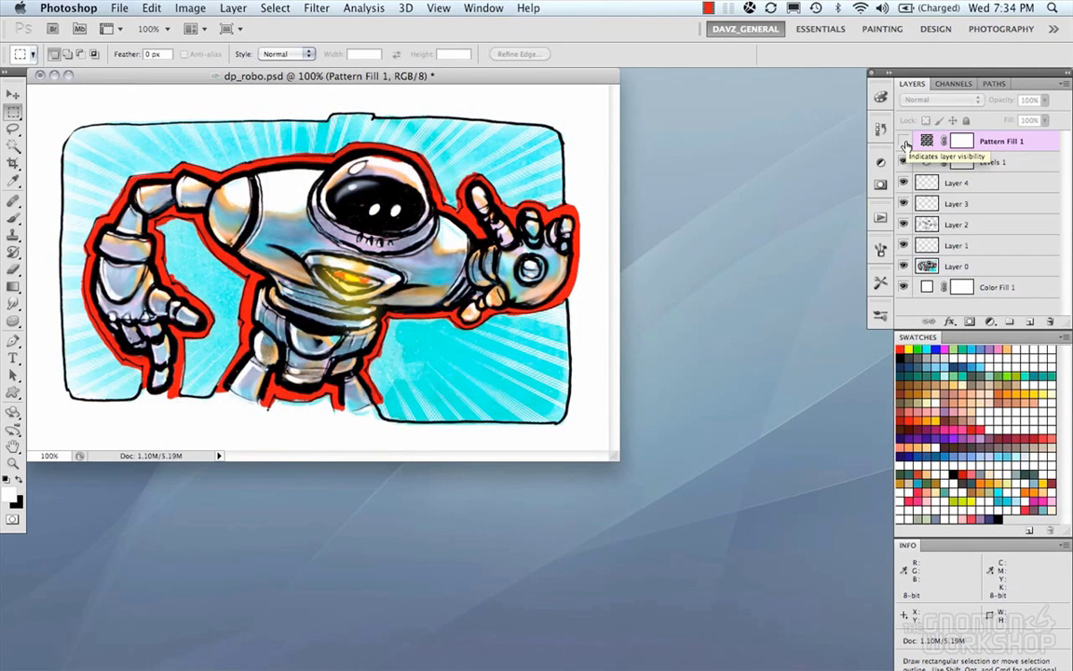
click(904, 142)
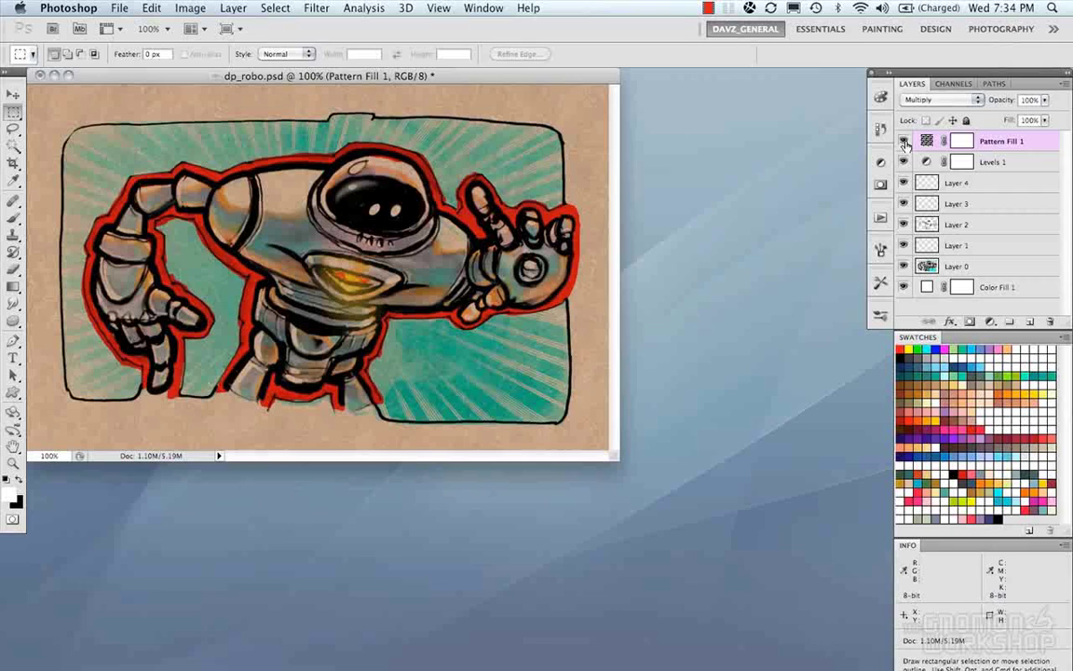
Step: Switch Pattern Fill 1 to Overlay and toggle its visibility repeatedly to judge the effect
click(978, 99)
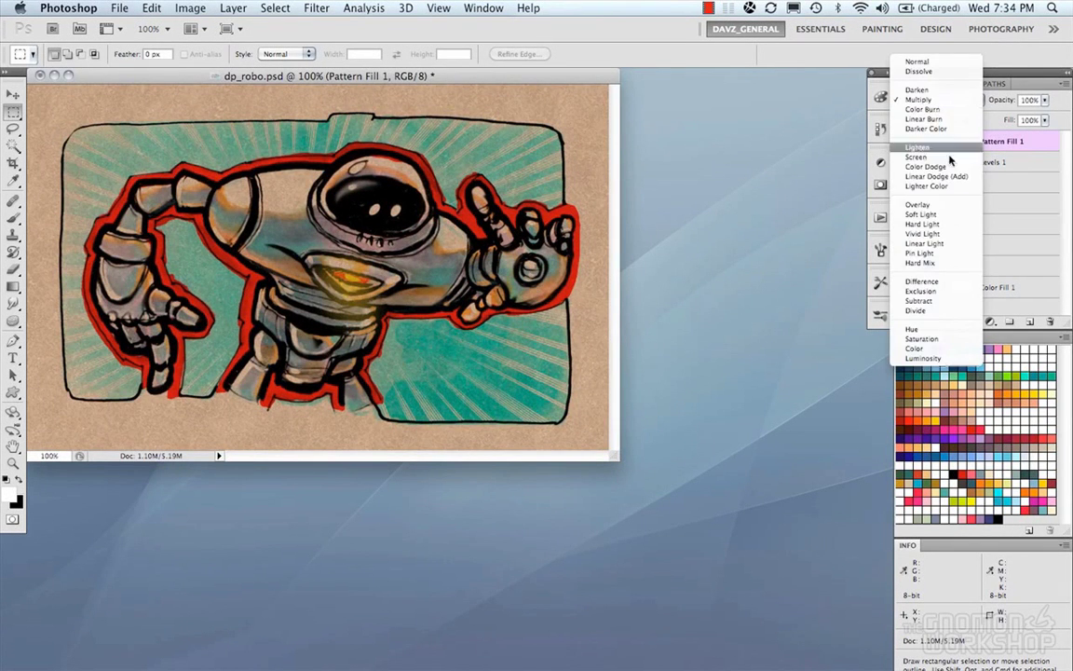
click(934, 206)
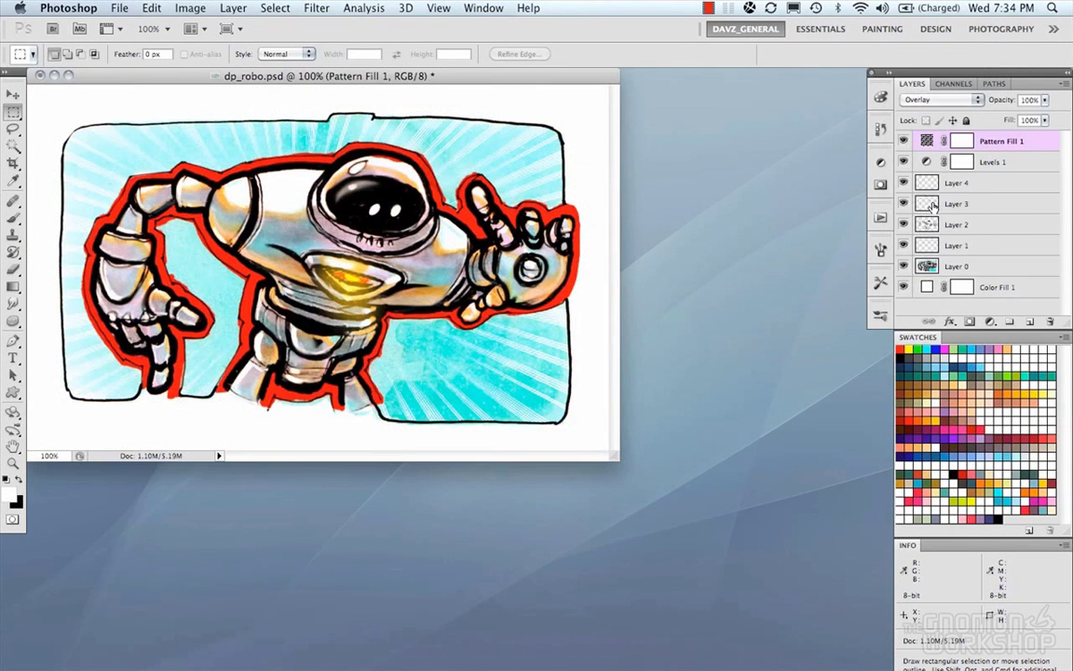
click(904, 141)
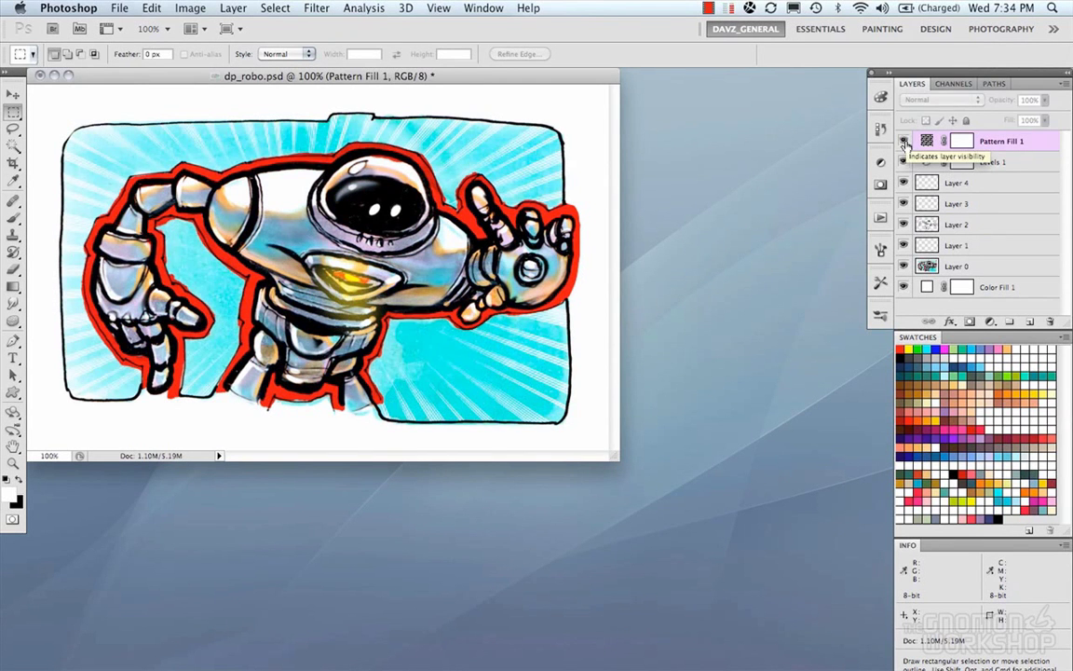
click(904, 142)
click(904, 142)
click(904, 142)
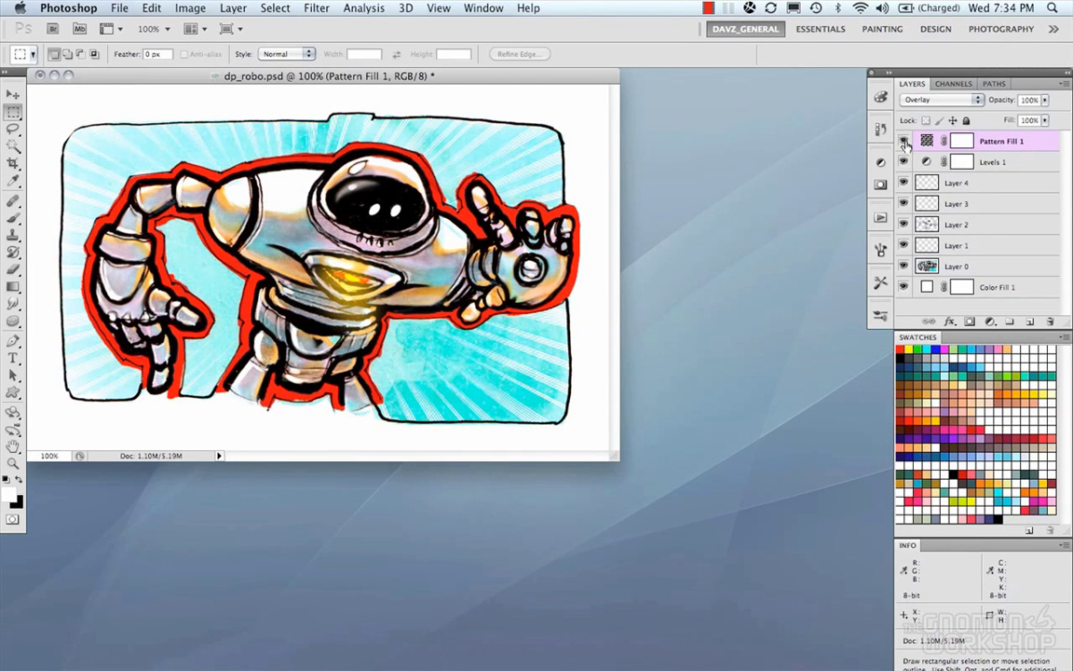
click(903, 142)
click(904, 141)
click(903, 142)
click(904, 141)
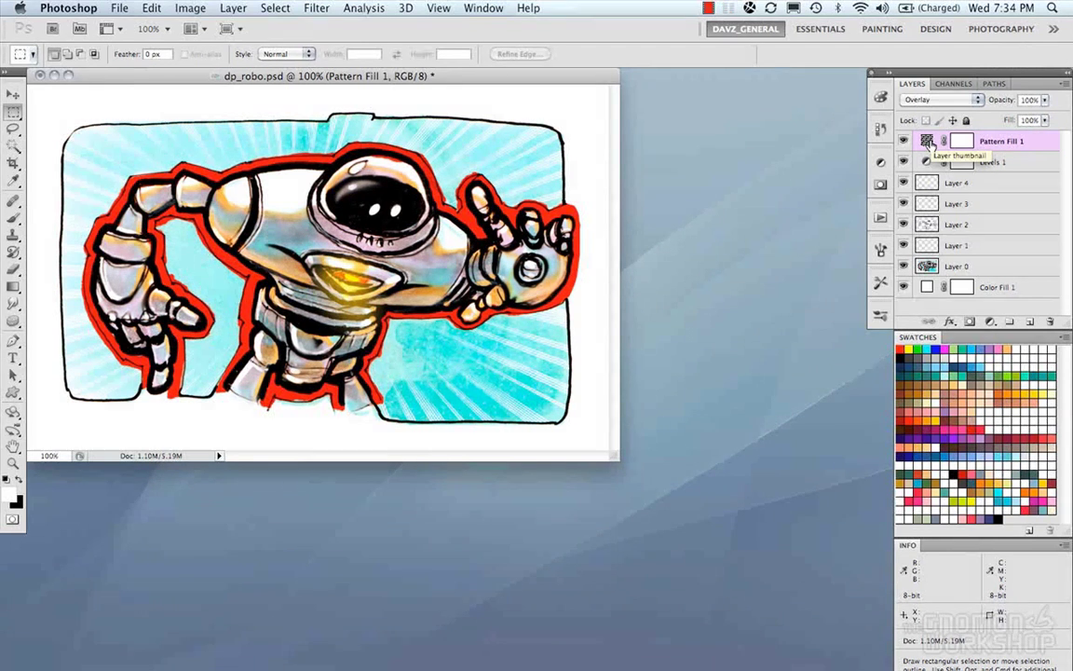
Step: Try Screen on Pattern Fill 1, undo it, then set the layer to Multiply
click(941, 99)
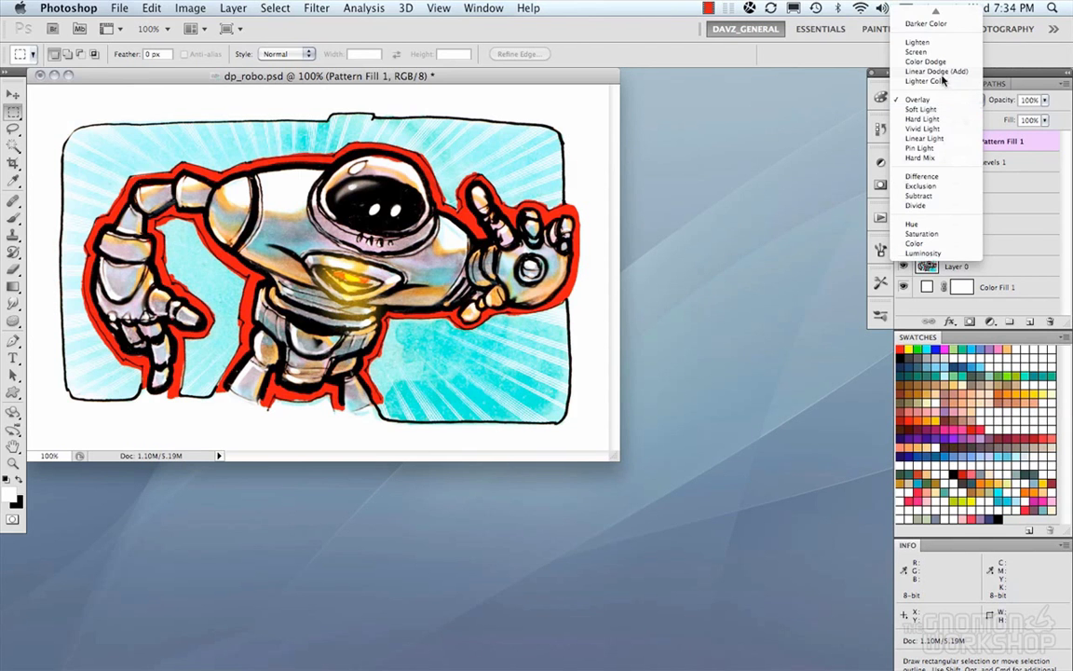
scroll(941, 65, up, 3)
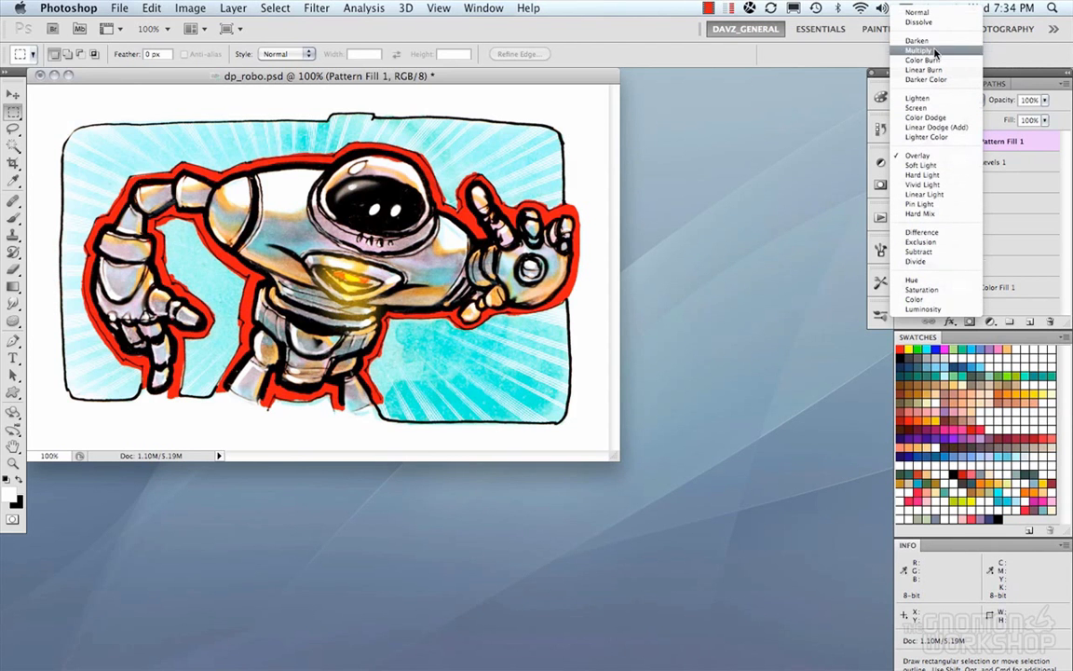
click(929, 109)
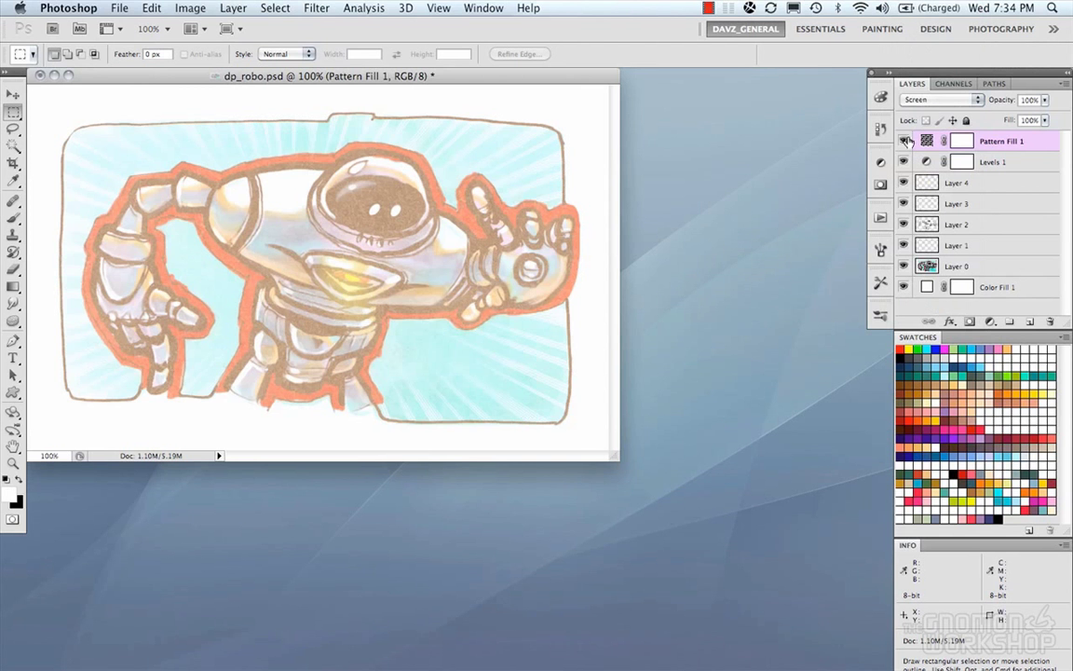
key(super+z)
key(super+z)
key(super+z)
key(super+z)
click(952, 99)
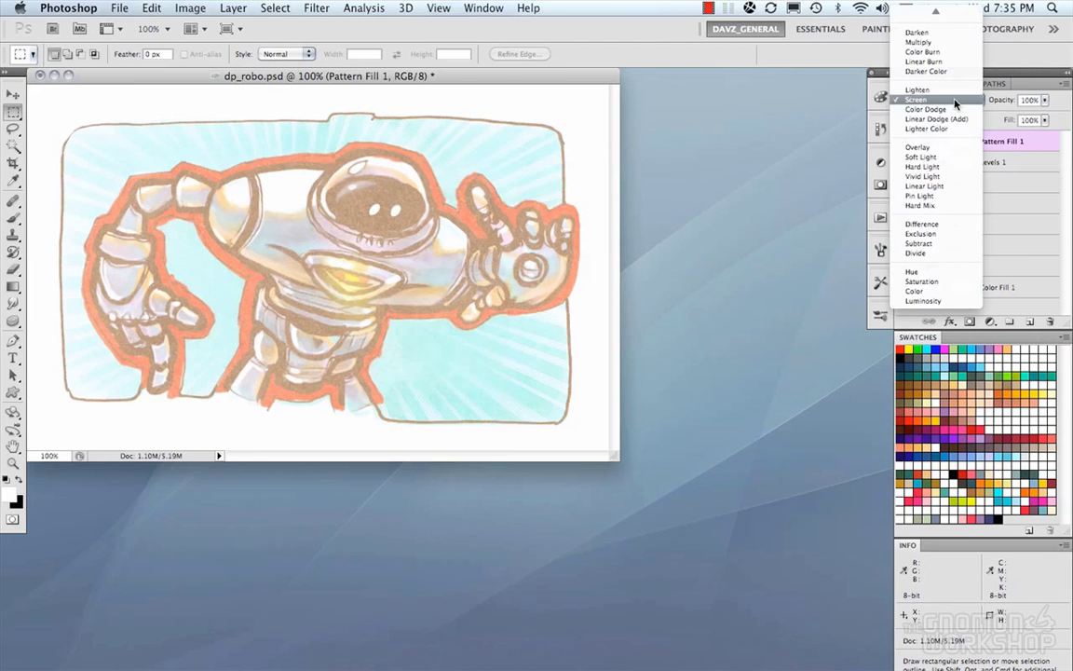
click(932, 41)
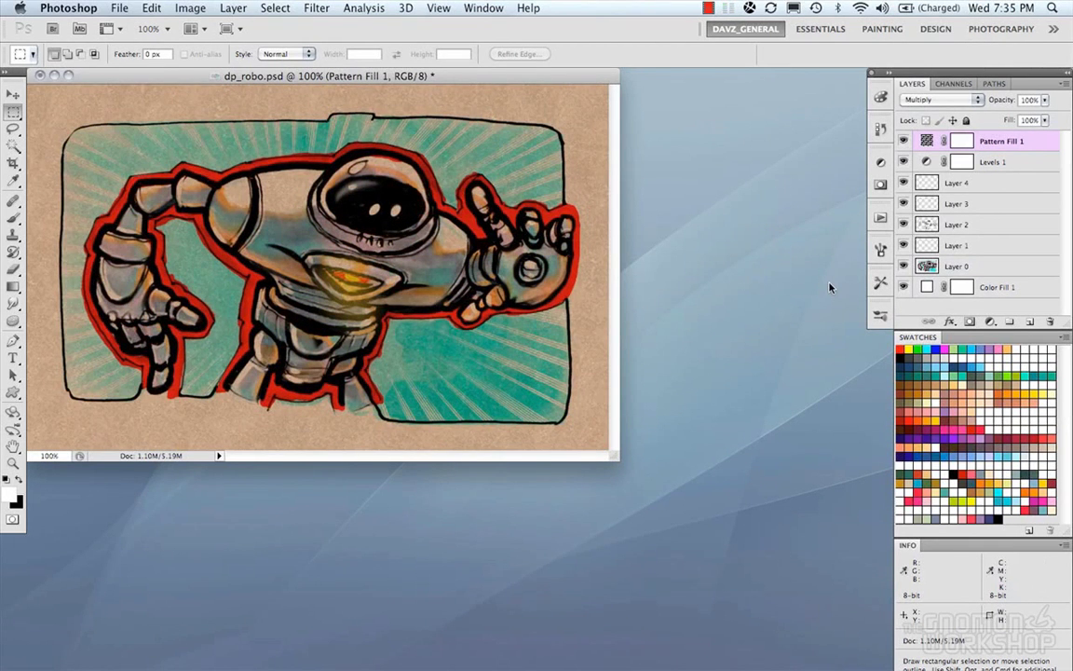